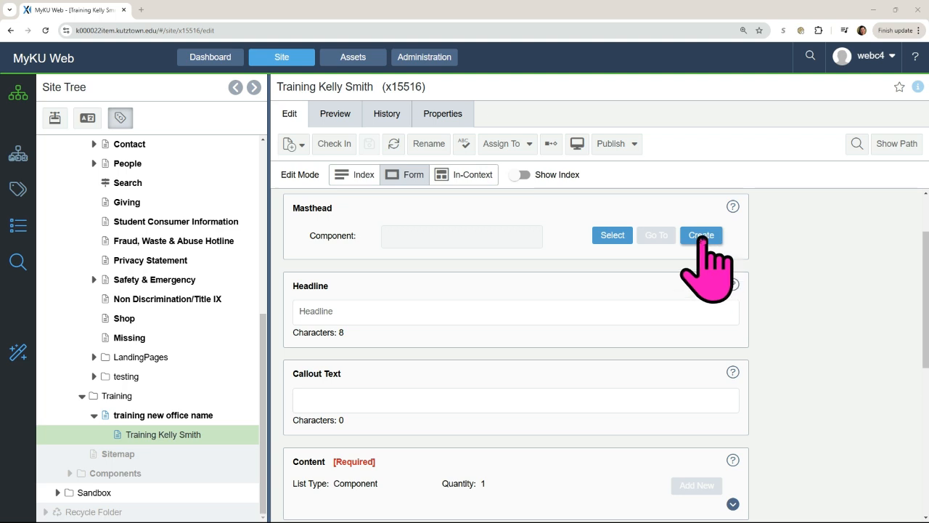
# Step: Create a masthead component named "masthead" of type KU Masthead Container for the page
pyautogui.click(702, 235)
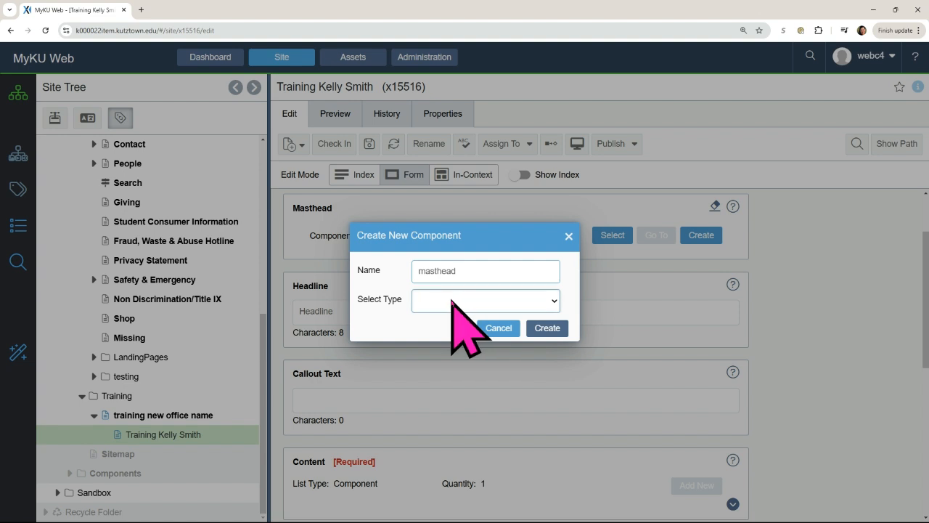
pyautogui.click(451, 300)
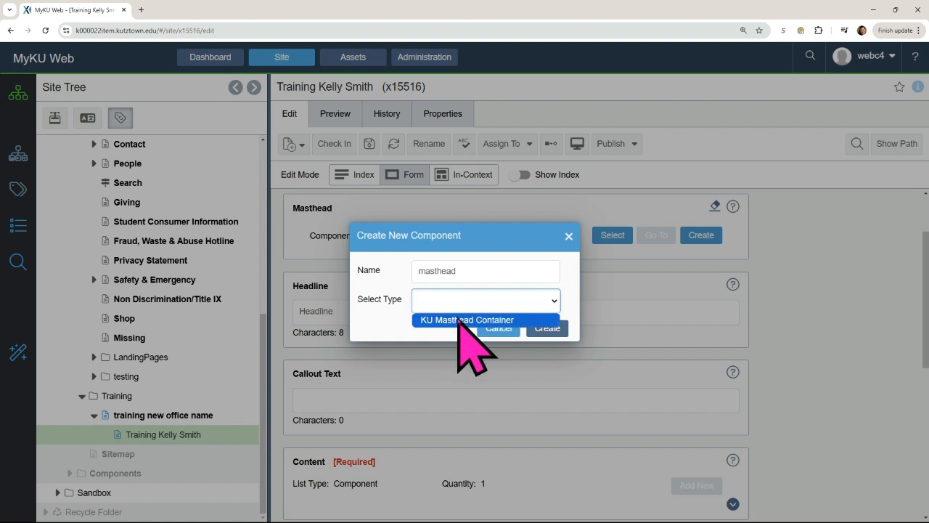
pyautogui.click(465, 320)
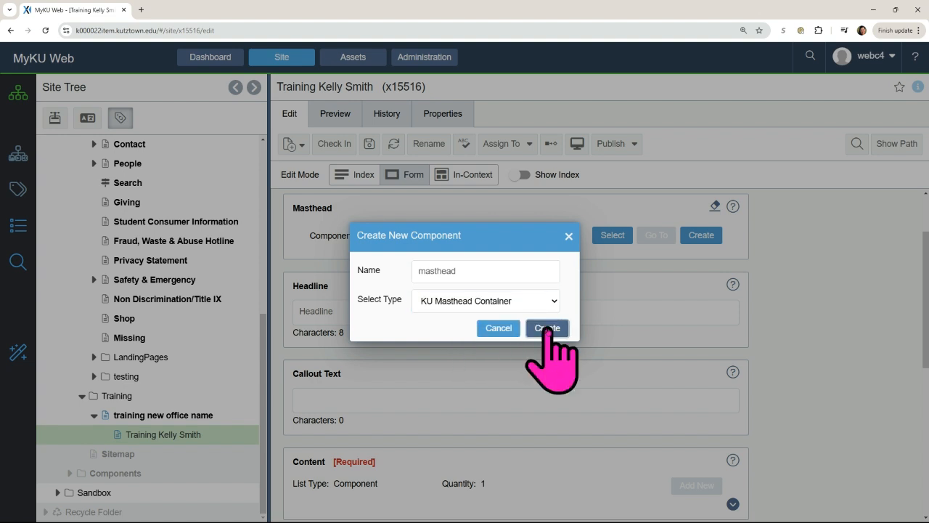
pyautogui.click(548, 328)
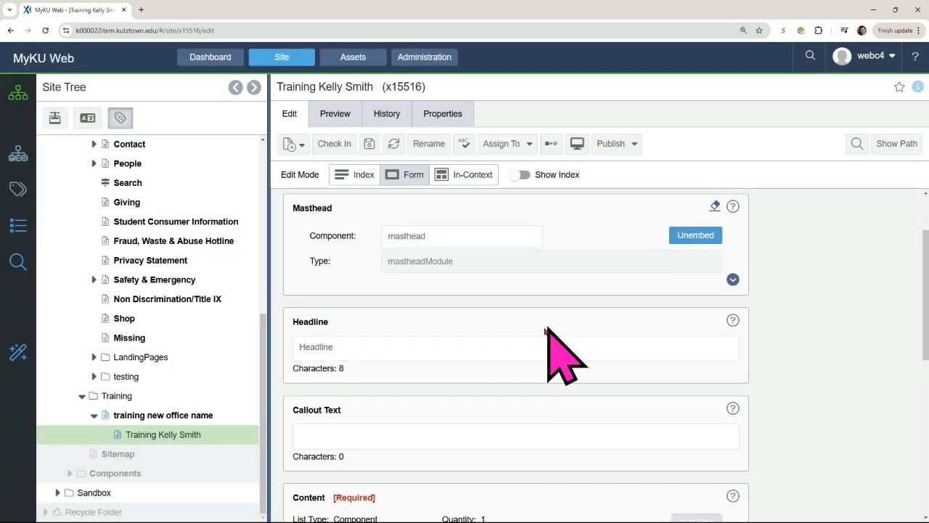
# Step: In the masthead's Slides list, create a slide component named "AF" of type KU Masthead Image
pyautogui.scroll(-1, 508, 334)
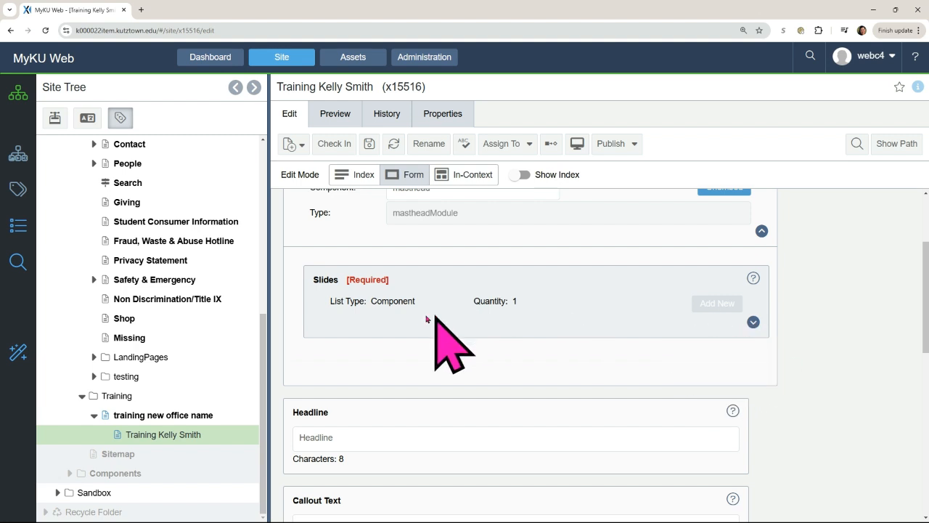
pyautogui.click(754, 322)
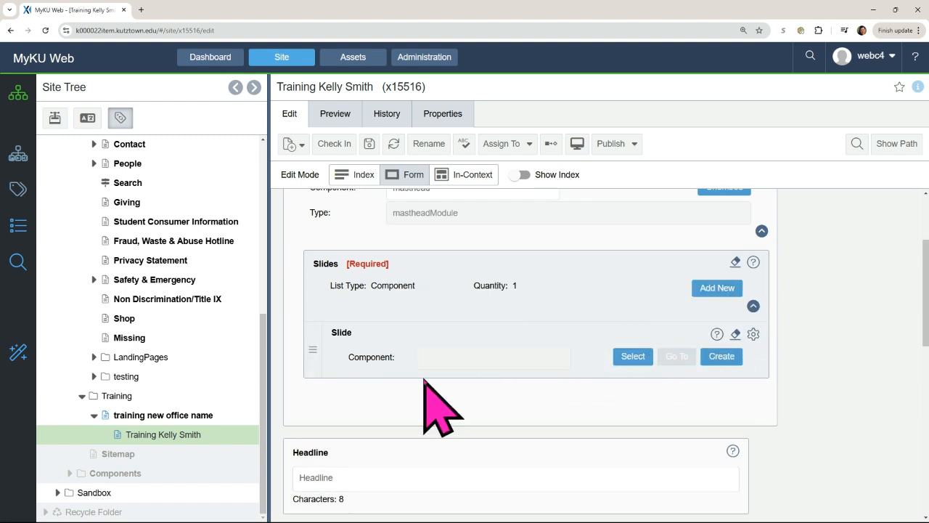
pyautogui.scroll(-1, 435, 385)
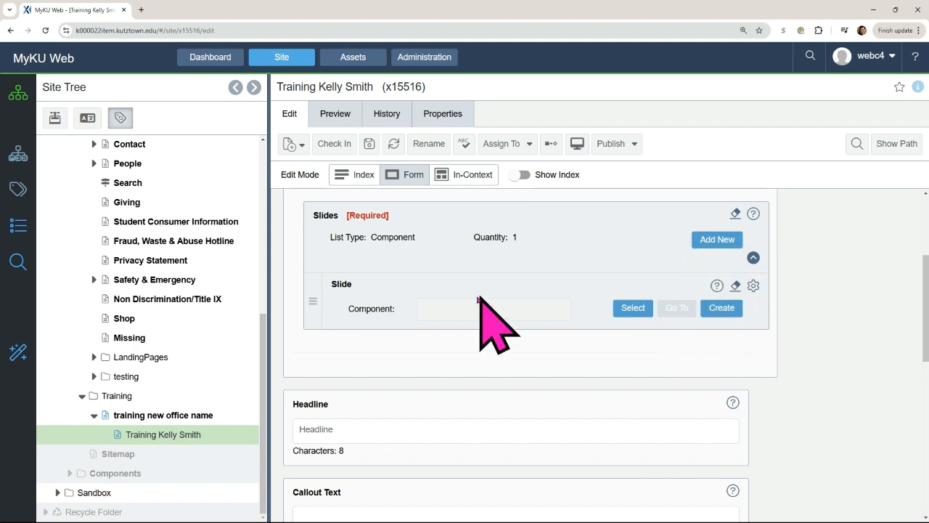
pyautogui.click(721, 308)
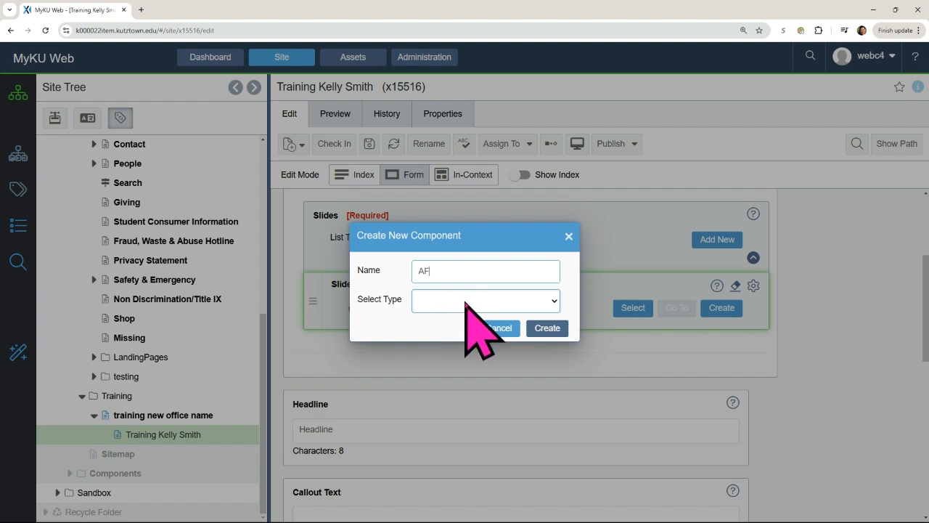
pyautogui.click(465, 301)
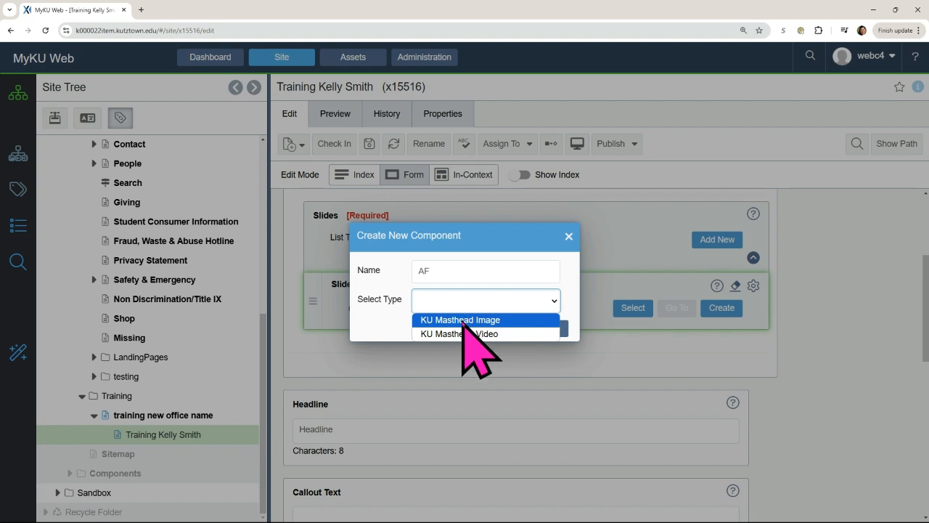
pyautogui.click(463, 320)
pyautogui.click(549, 328)
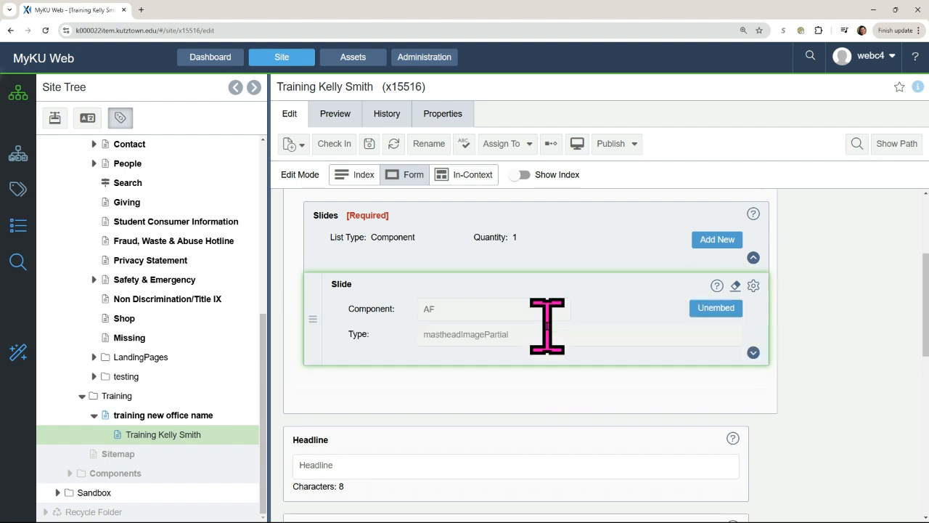
# Step: Set the AF slide's text color to Spirit
pyautogui.scroll(-1, 566, 334)
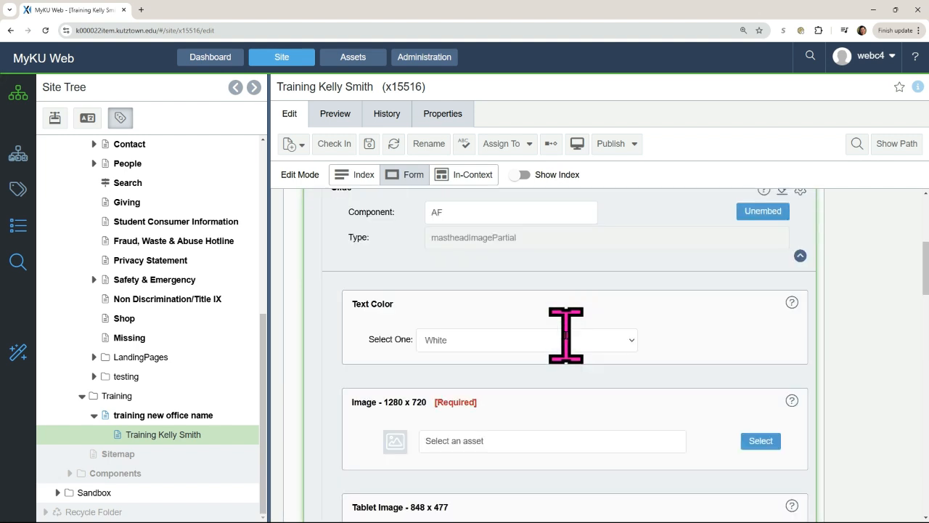
pyautogui.scroll(-1, 560, 363)
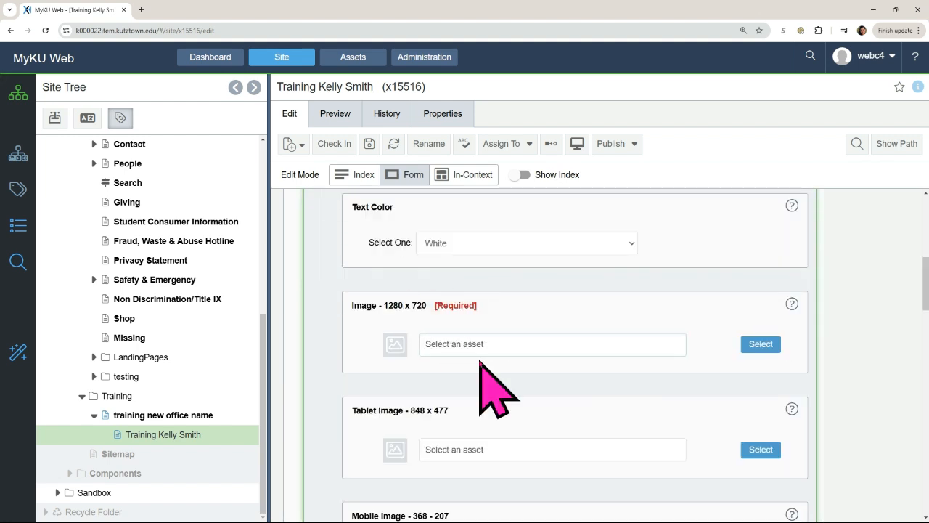
pyautogui.scroll(-3, 472, 341)
pyautogui.scroll(-1, 497, 410)
pyautogui.scroll(4, 493, 403)
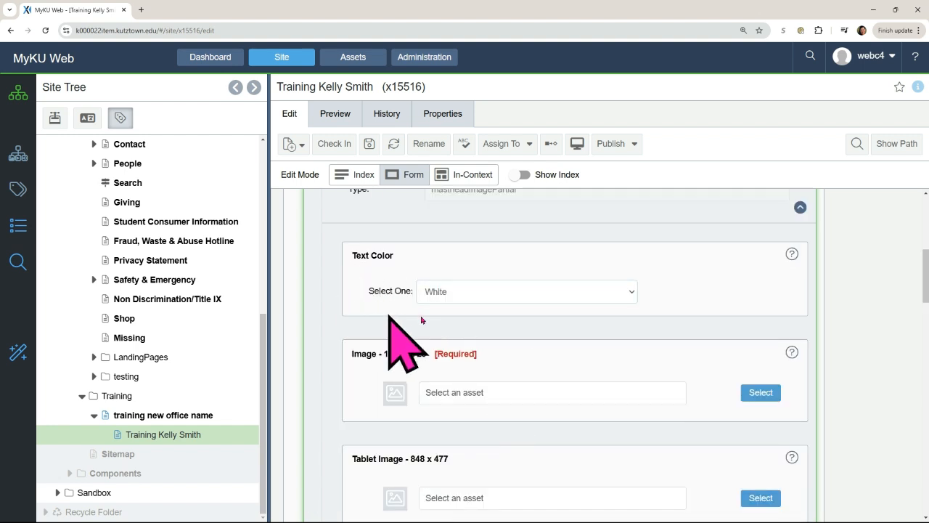
pyautogui.click(482, 291)
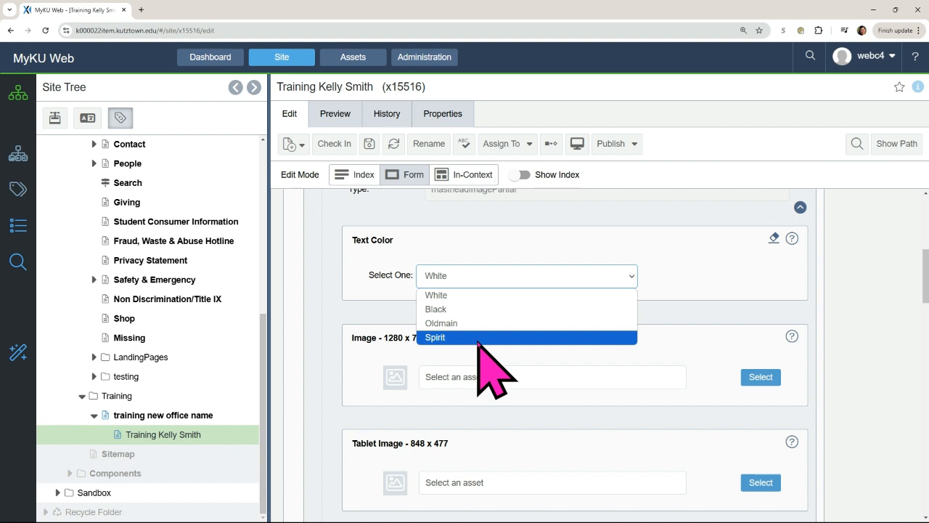
pyautogui.click(480, 337)
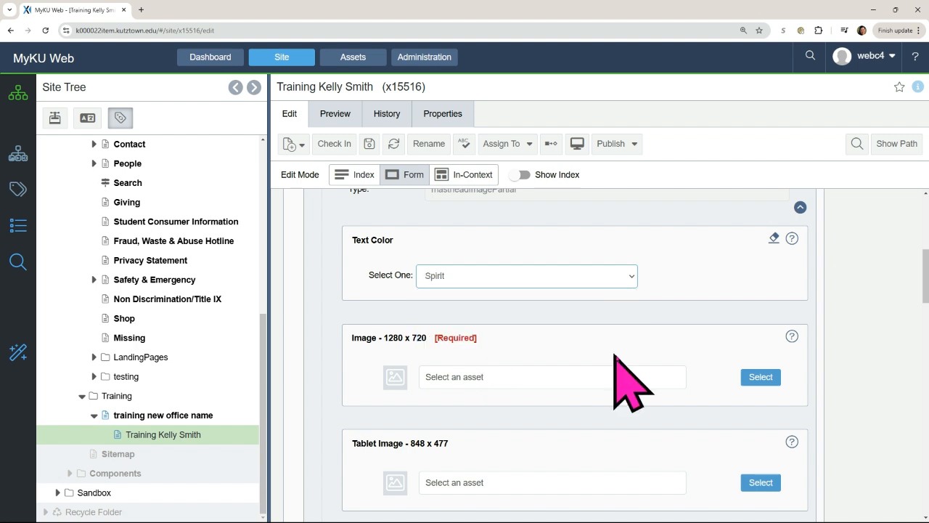
# Step: Assign AF at Night.jpg from the Mastheads asset folder to the slide's required 1280 x 720 image
pyautogui.scroll(-1, 573, 348)
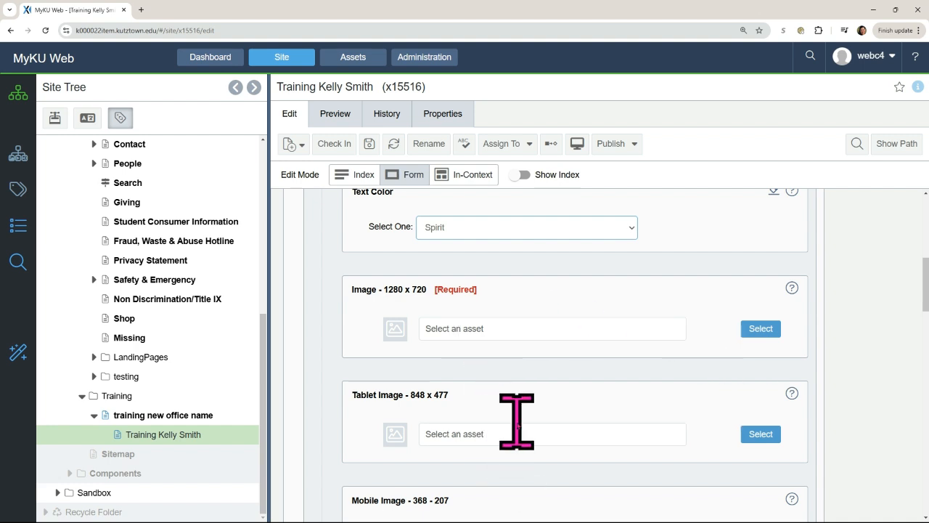
pyautogui.scroll(-1, 508, 429)
pyautogui.scroll(-1, 570, 471)
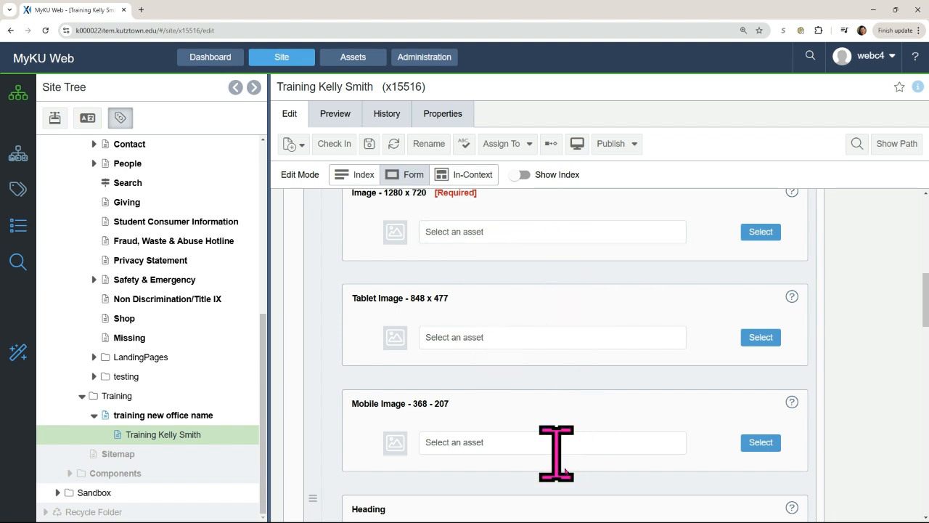
pyautogui.scroll(1, 622, 319)
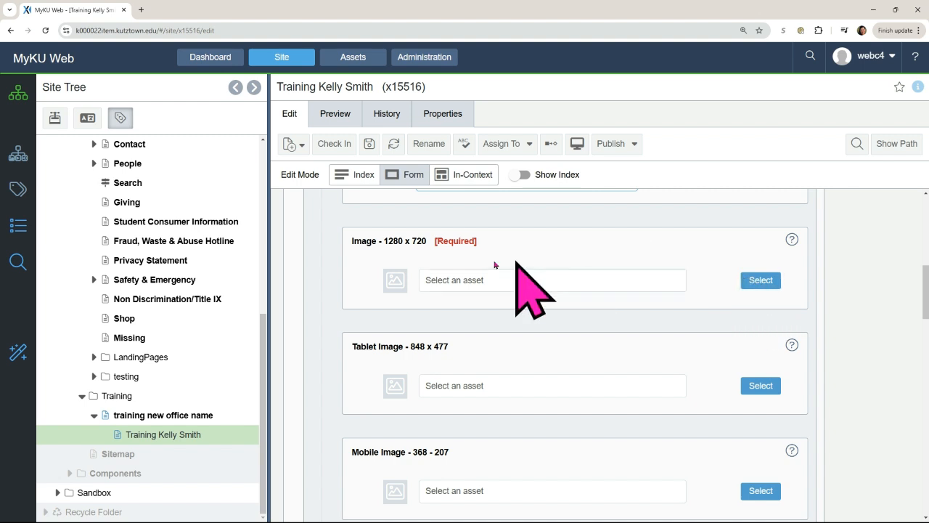
pyautogui.click(761, 281)
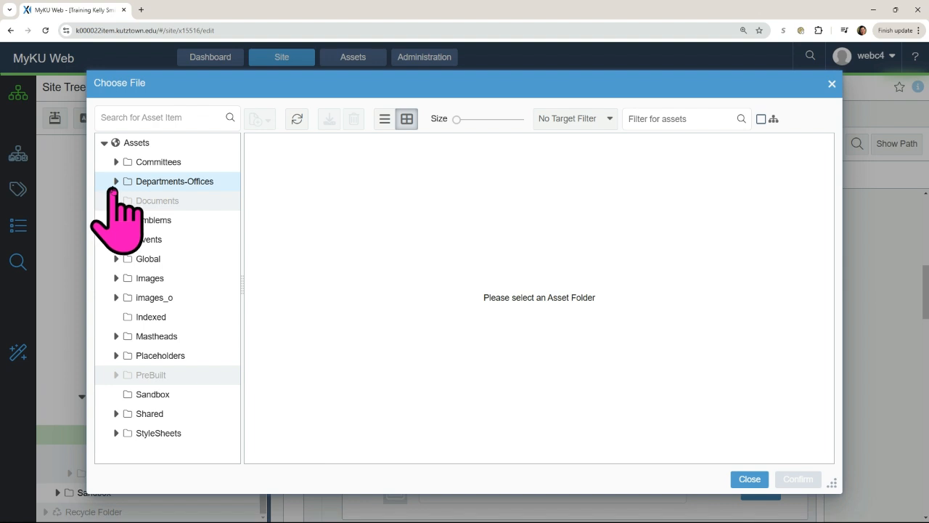
pyautogui.click(116, 182)
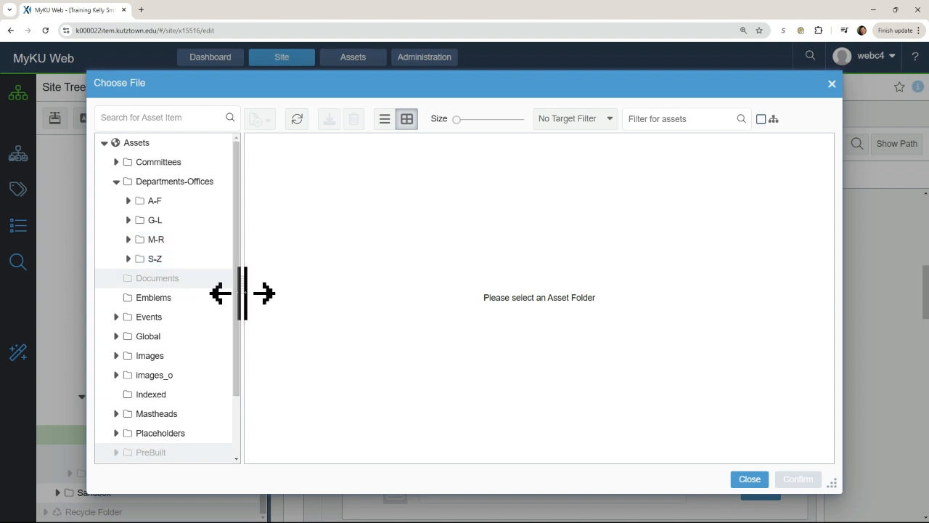
pyautogui.scroll(-1, 238, 317)
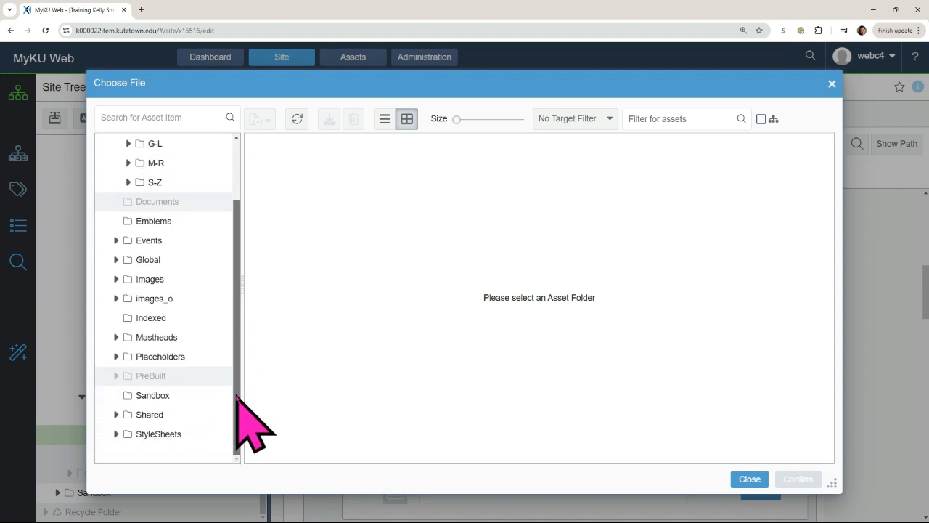
pyautogui.click(157, 338)
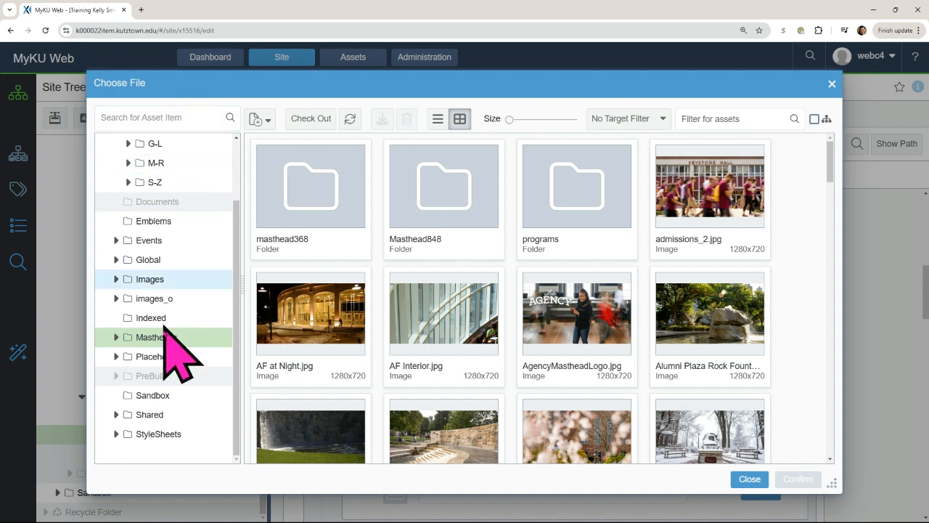
pyautogui.click(300, 314)
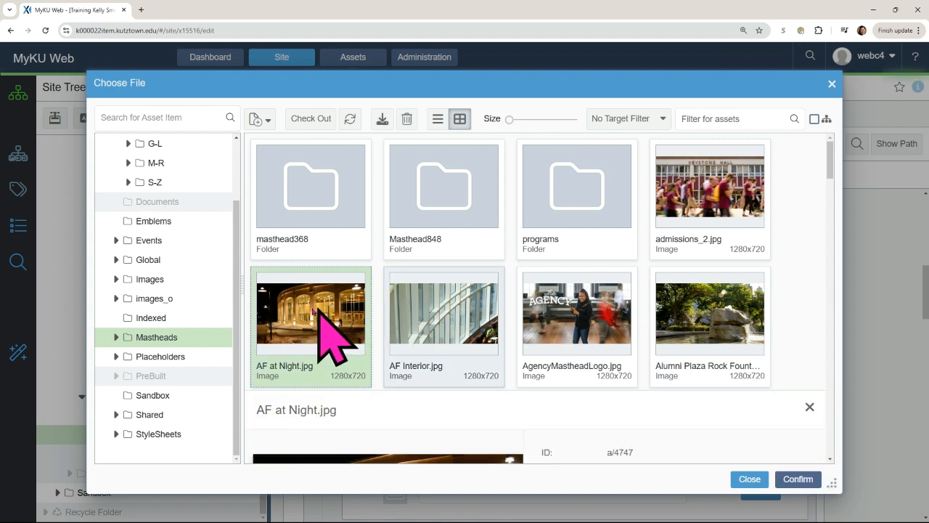
pyautogui.click(798, 479)
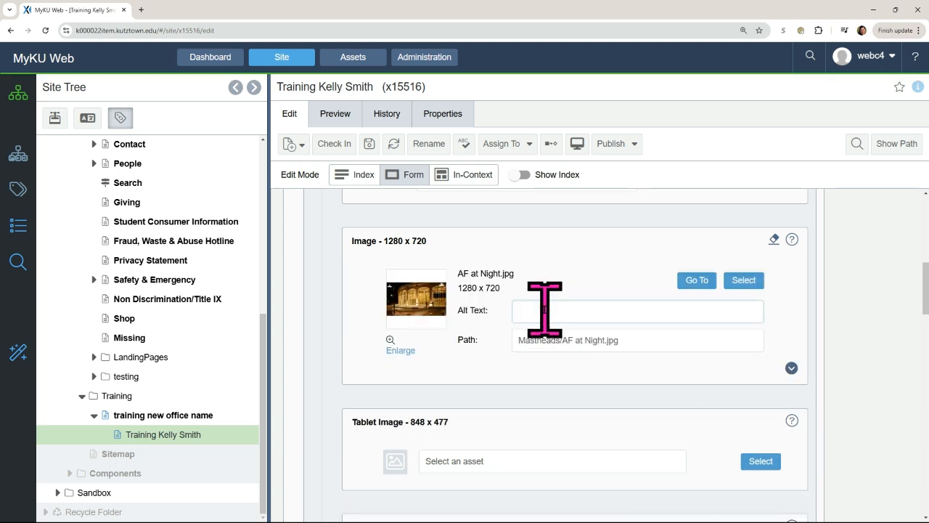
# Step: Enter the 1280 x 720 image's alt text as "The outside of the academic forum building light at night with snow on the ground" and select it all
pyautogui.click(413, 303)
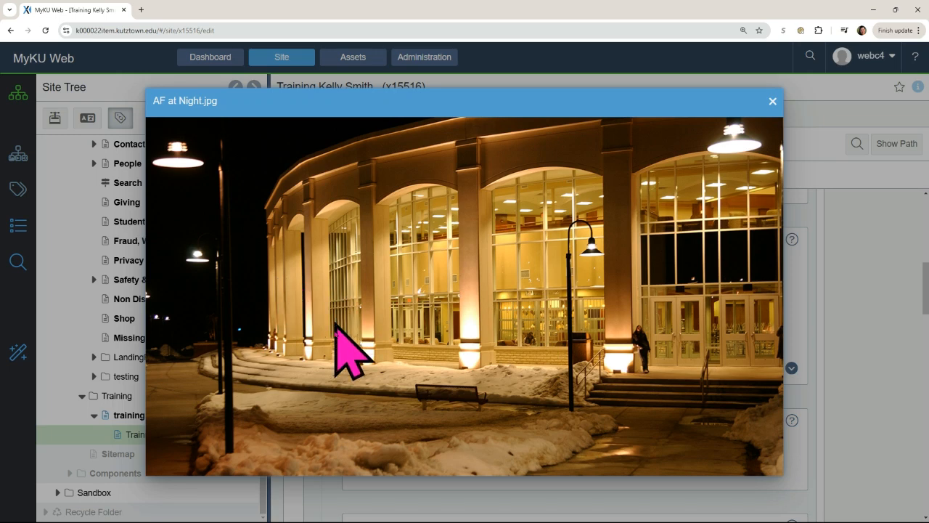
pyautogui.click(766, 114)
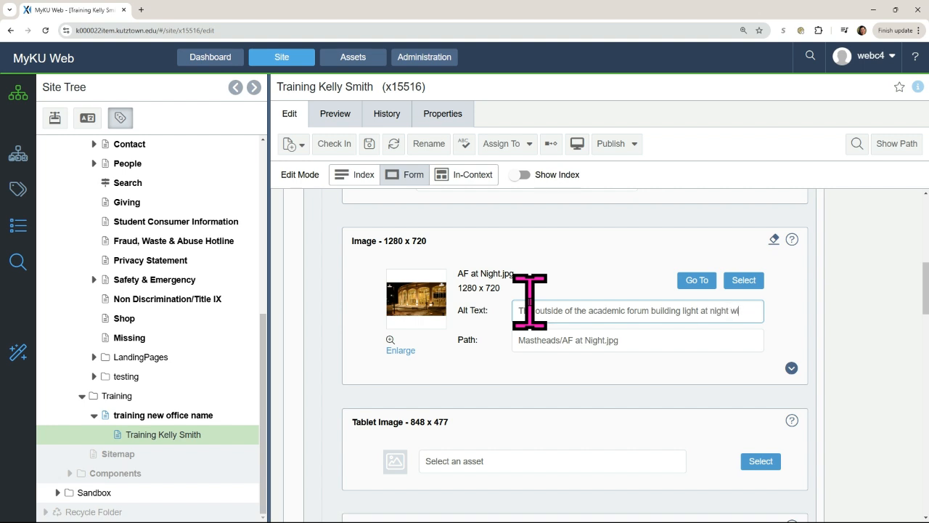
pyautogui.write('ow on the')
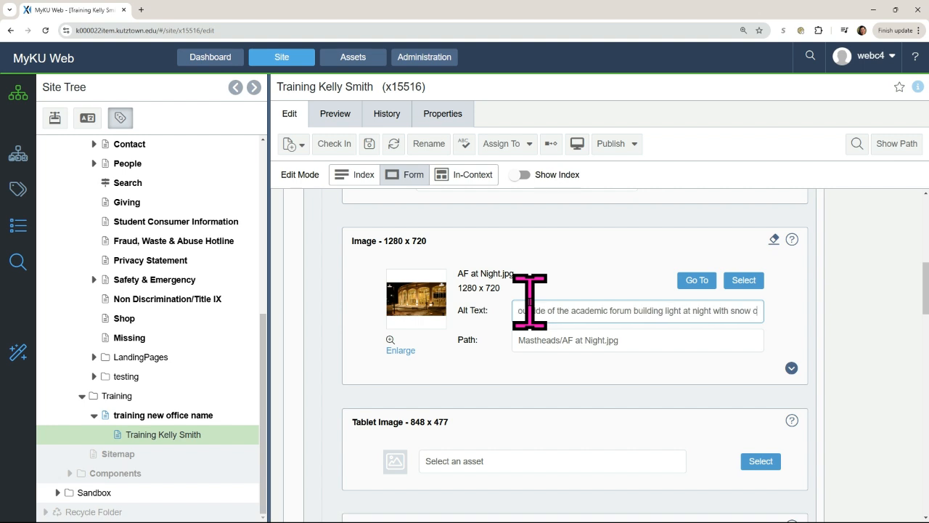
pyautogui.write(' graound')
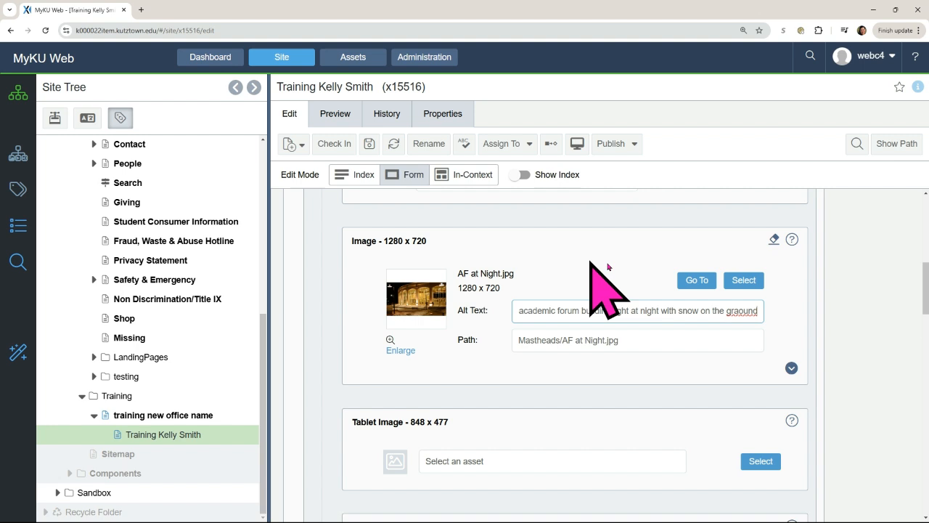
pyautogui.click(747, 310)
pyautogui.press('Delete')
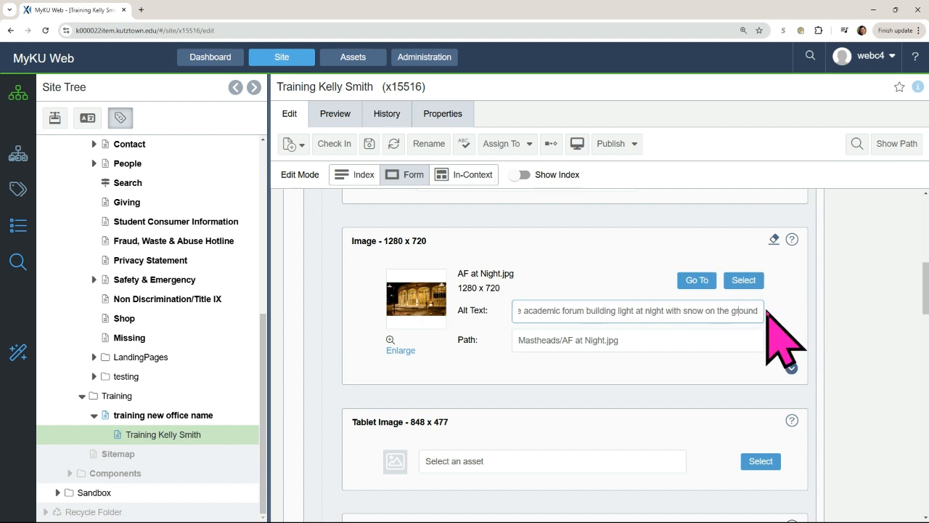
pyautogui.tripleClick(594, 313)
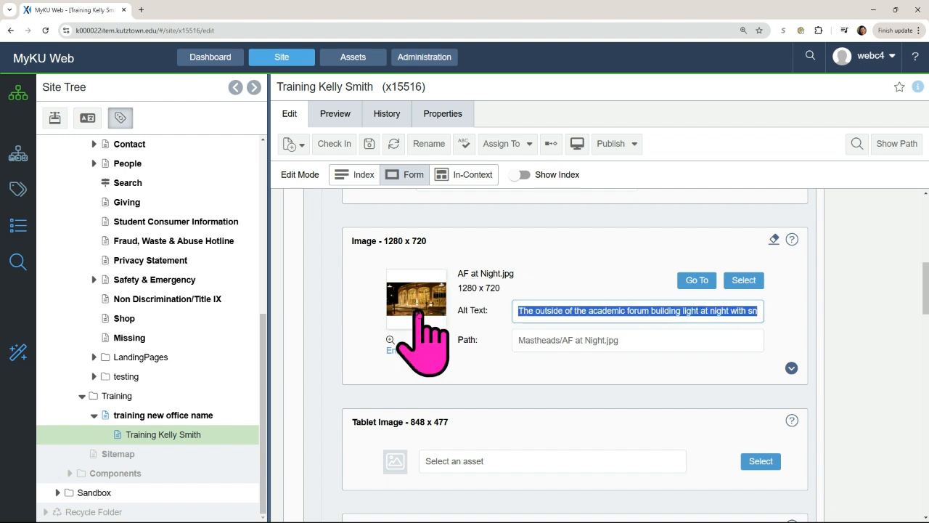
# Step: Assign AF at Night.jpg from the Mastheads folder to the Tablet Image and give it the same alt text as the 1280 x 720 image
pyautogui.scroll(-1, 519, 363)
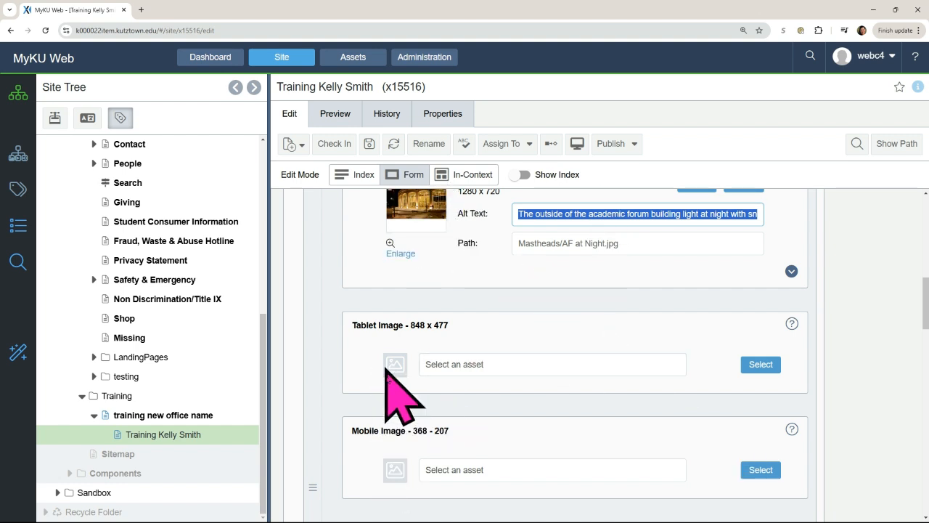
pyautogui.click(760, 364)
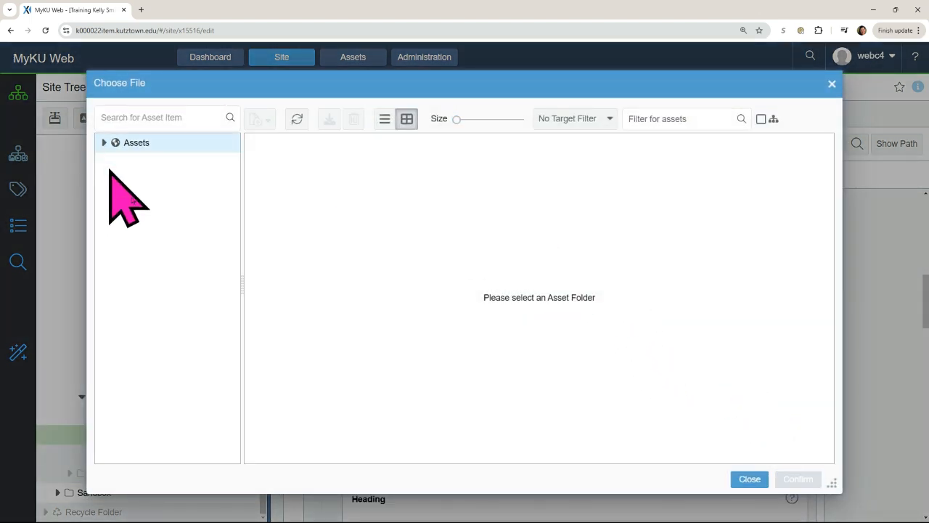
pyautogui.click(104, 143)
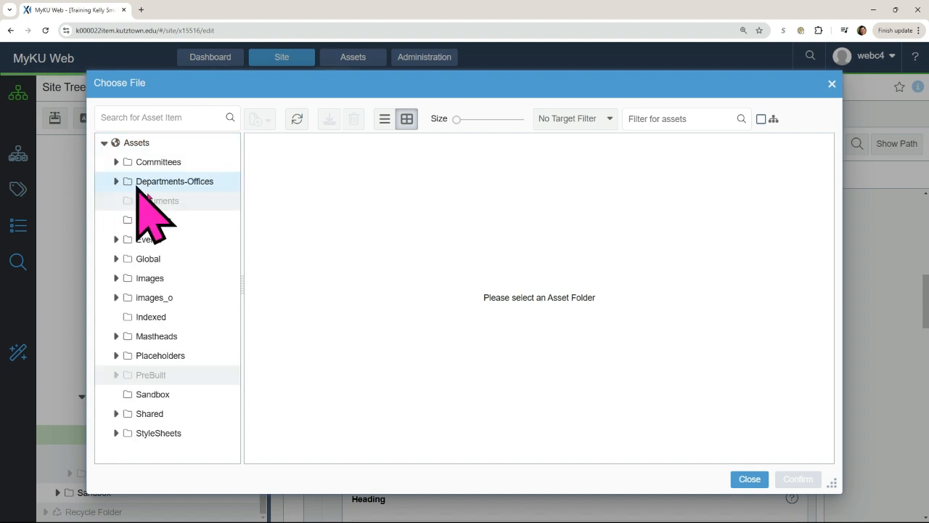
pyautogui.click(167, 338)
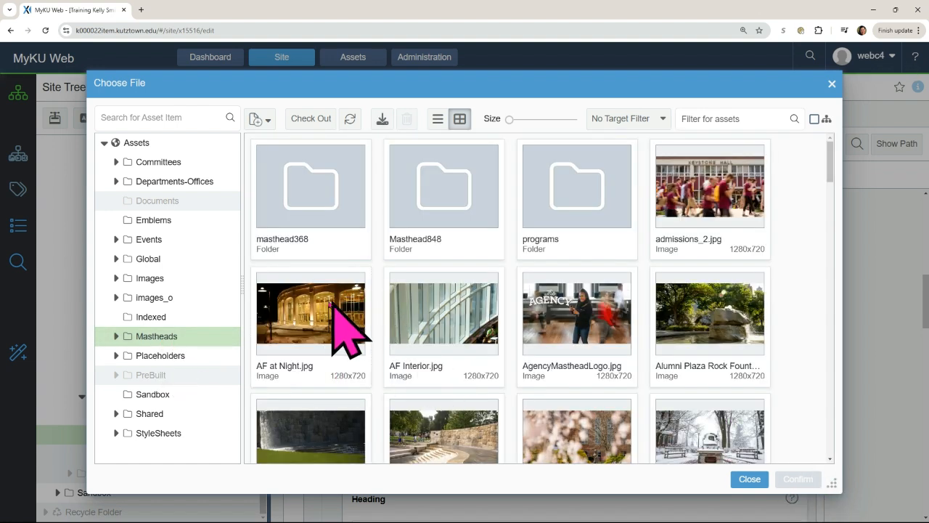
pyautogui.click(308, 341)
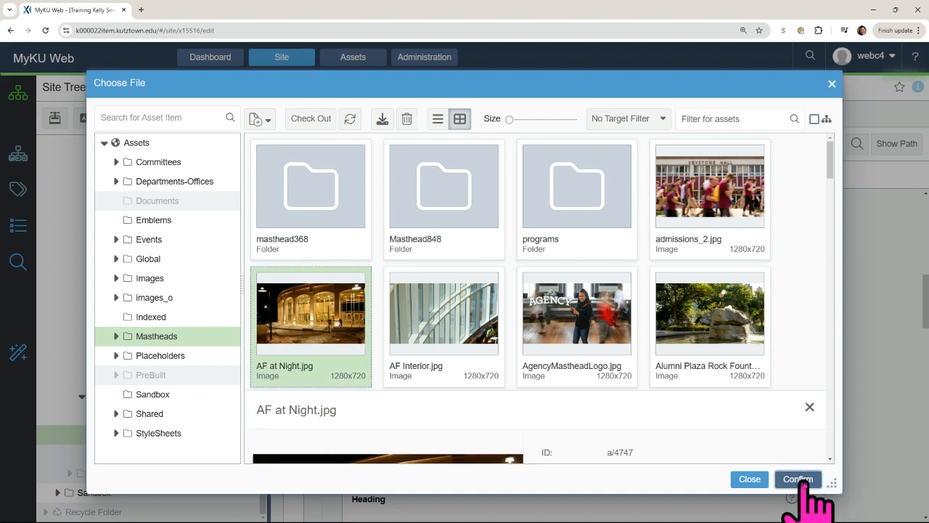
pyautogui.click(799, 479)
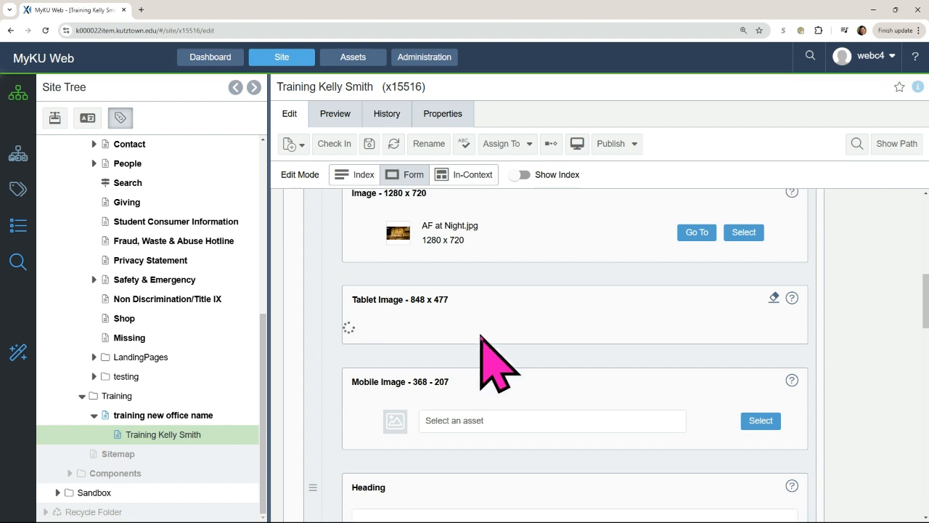
pyautogui.click(556, 319)
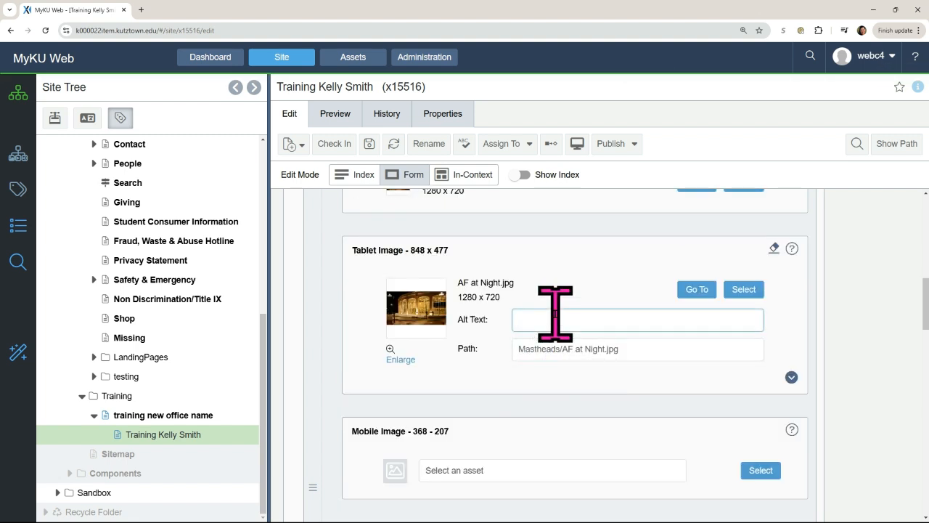
pyautogui.hotkey('ctrl', 'v')
# Step: Assign AF at Night.jpg from the Mastheads asset folder to the slide's Mobile Image
pyautogui.scroll(-1, 537, 392)
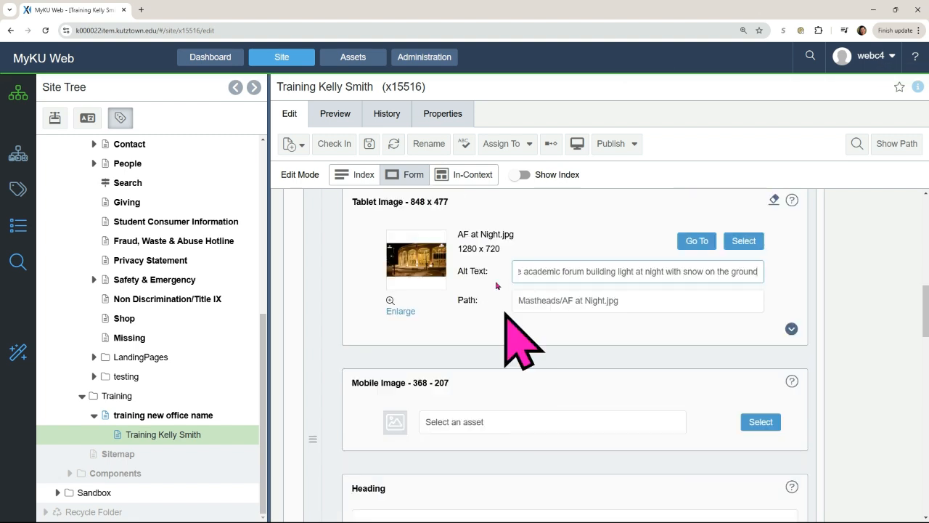
pyautogui.scroll(-1, 527, 349)
pyautogui.click(769, 371)
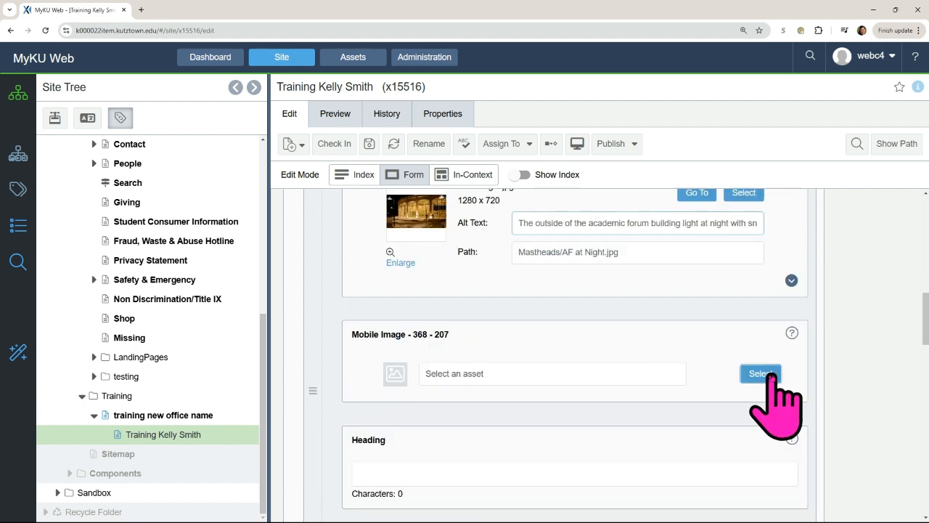
pyautogui.click(758, 336)
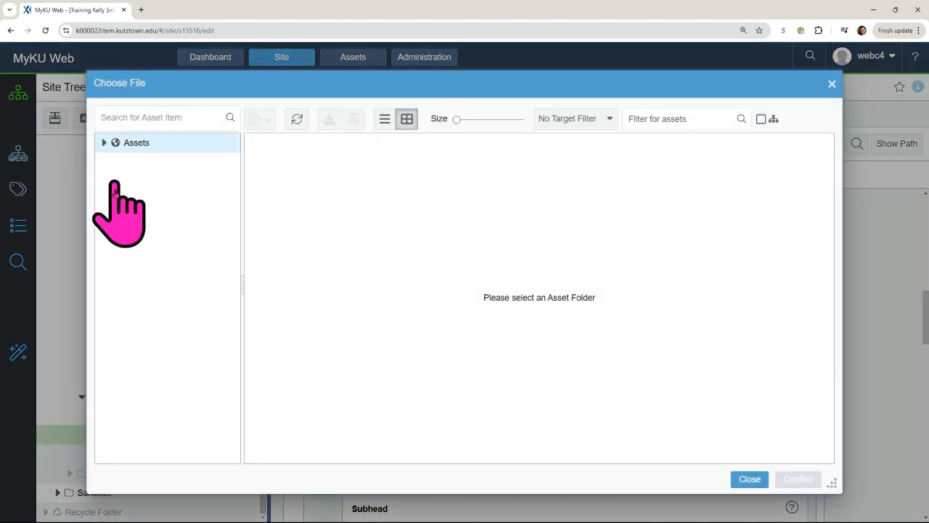
pyautogui.click(108, 146)
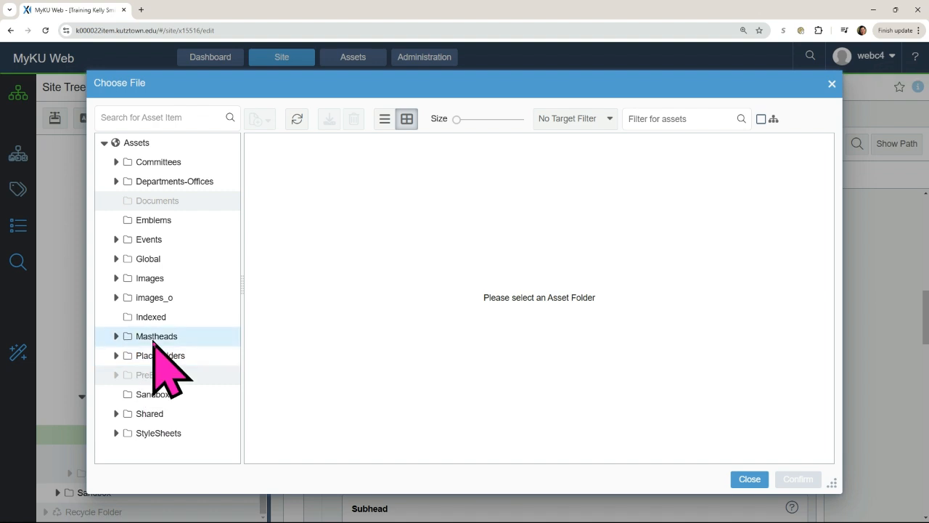
pyautogui.click(156, 339)
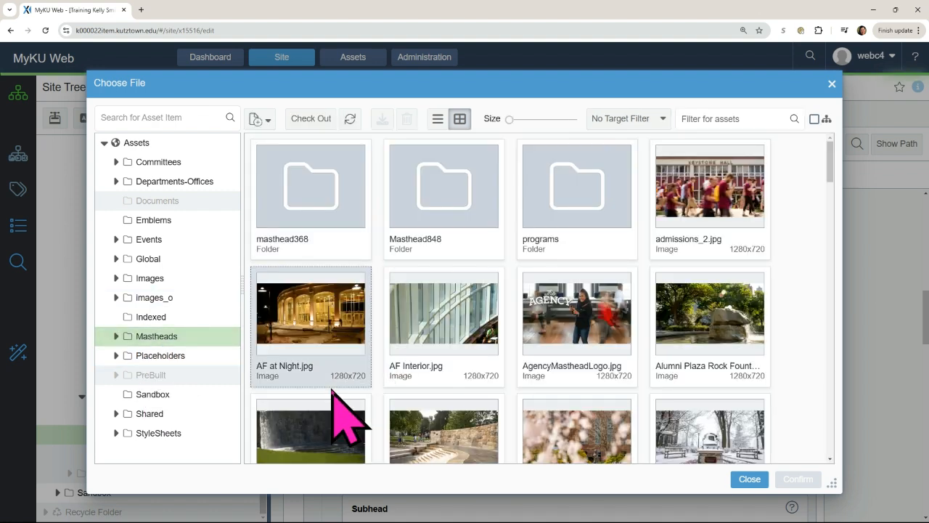
pyautogui.click(315, 296)
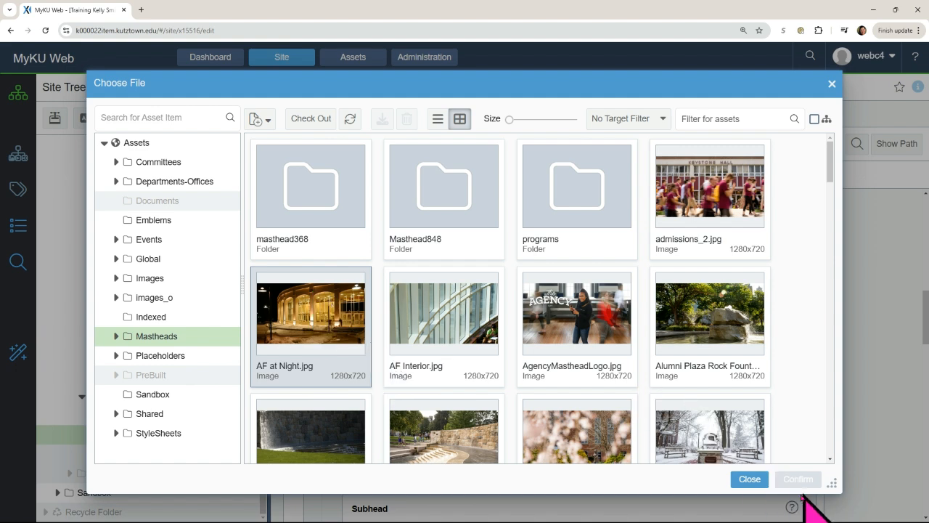
pyautogui.click(312, 332)
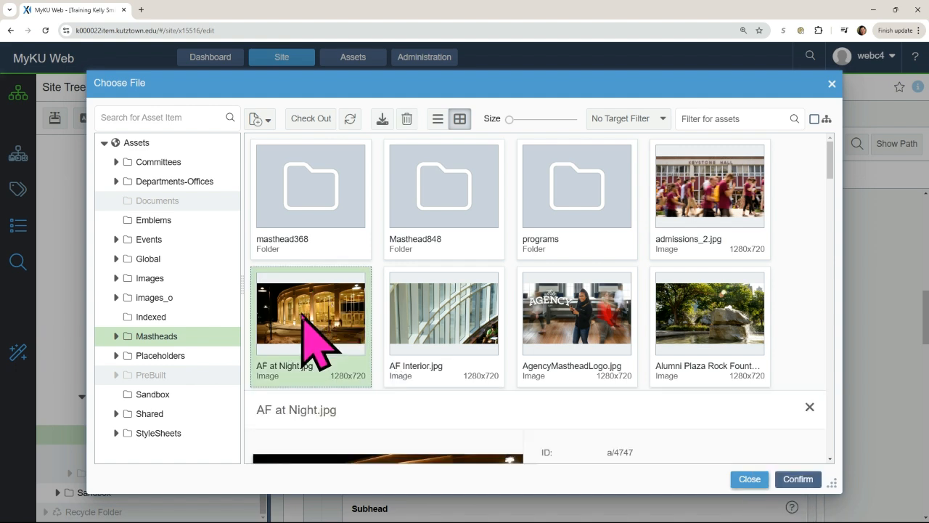
pyautogui.click(798, 480)
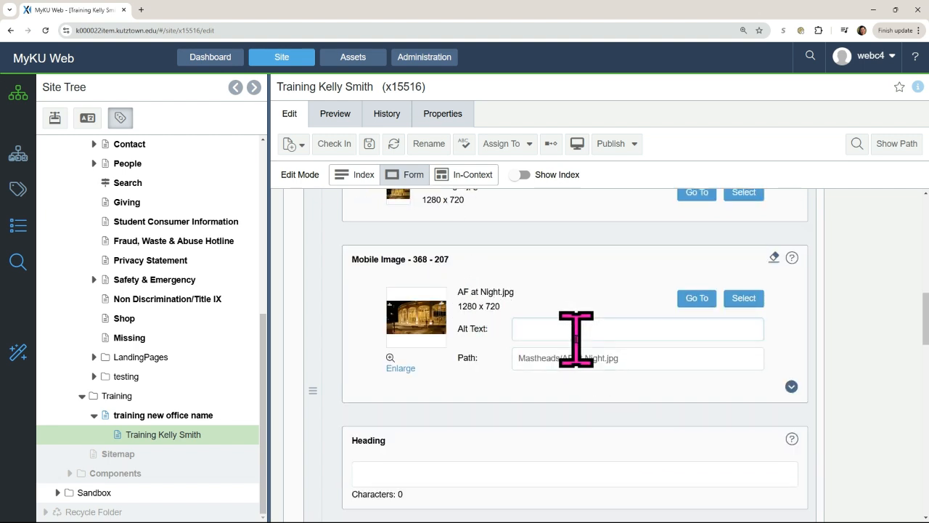
# Step: Paste the copied academic forum building description as the Mobile Image's alt text and check its beginning
pyautogui.click(571, 330)
pyautogui.hotkey('ctrl', 'v')
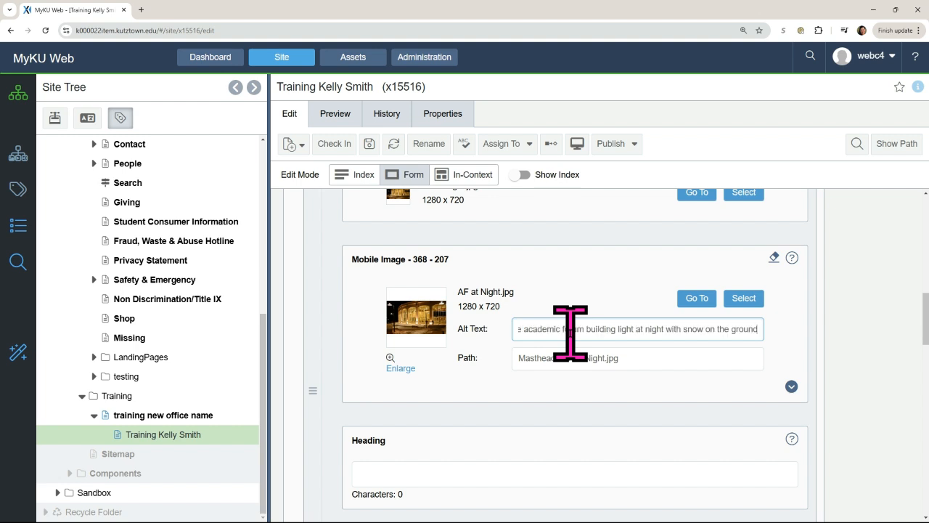
pyautogui.moveTo(556, 330); pyautogui.dragTo(501, 328)
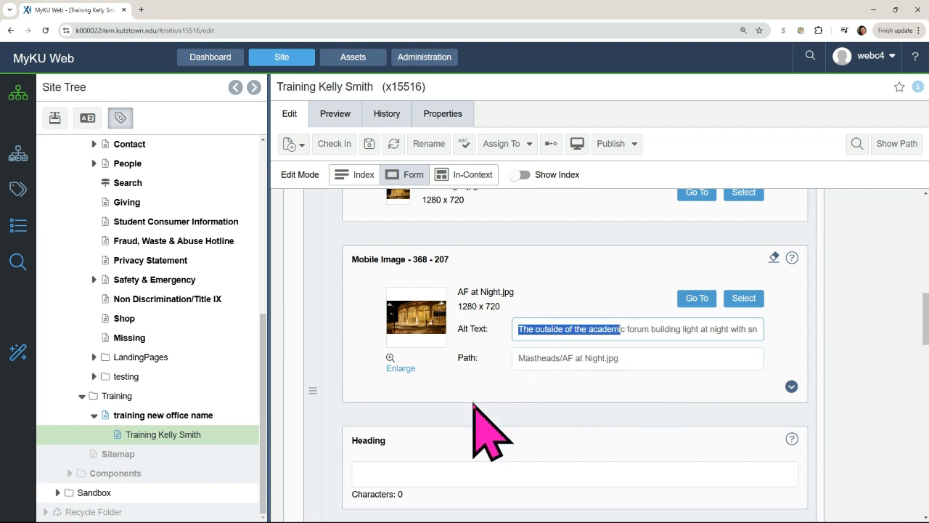
# Step: Enter "Heading" as the slide's heading and "Subhead" as its subhead
pyautogui.scroll(-1, 489, 373)
pyautogui.click(440, 366)
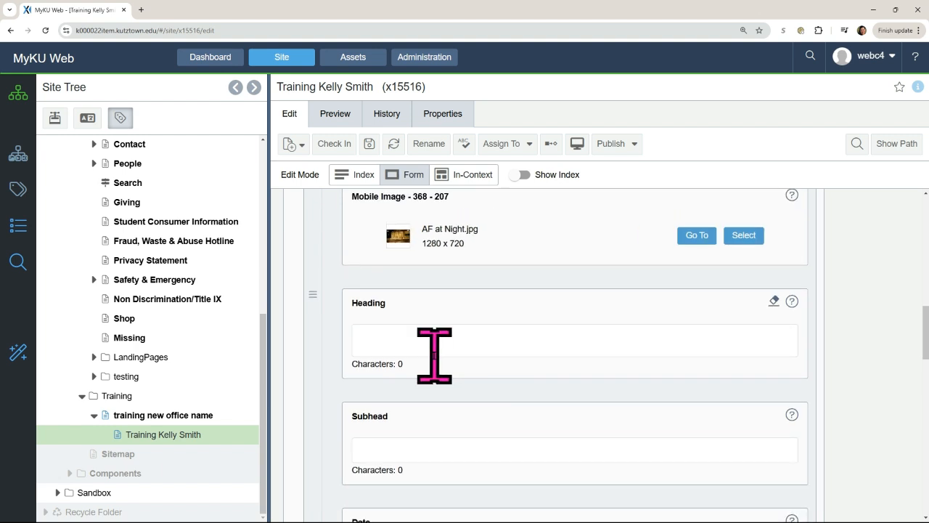
pyautogui.click(424, 335)
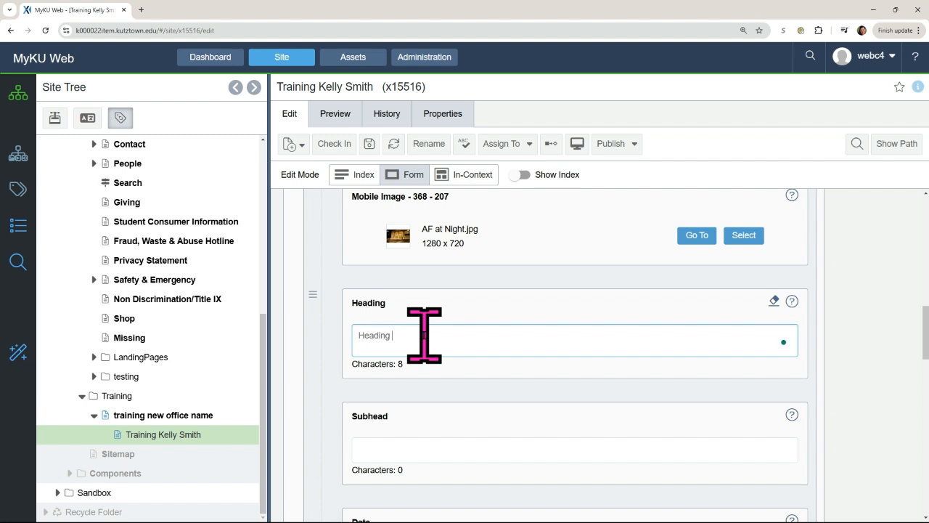
pyautogui.scroll(-1, 458, 377)
pyautogui.click(443, 351)
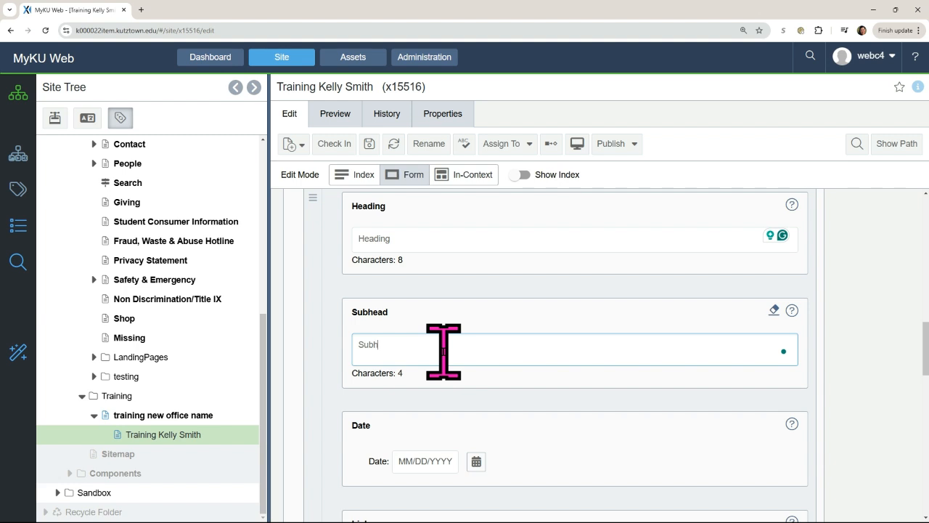
# Step: Set the slide's date to 12/27/2024 using the calendar picker
pyautogui.scroll(-1, 482, 342)
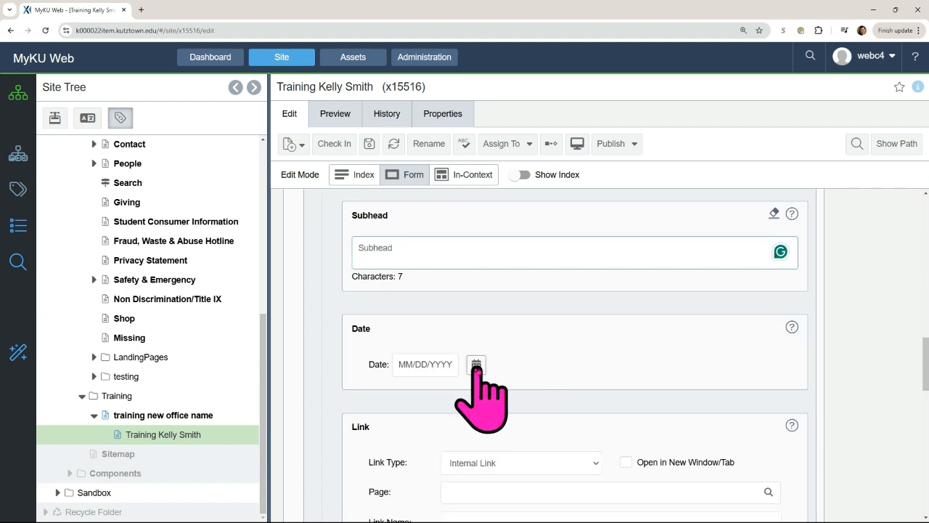
pyautogui.click(476, 365)
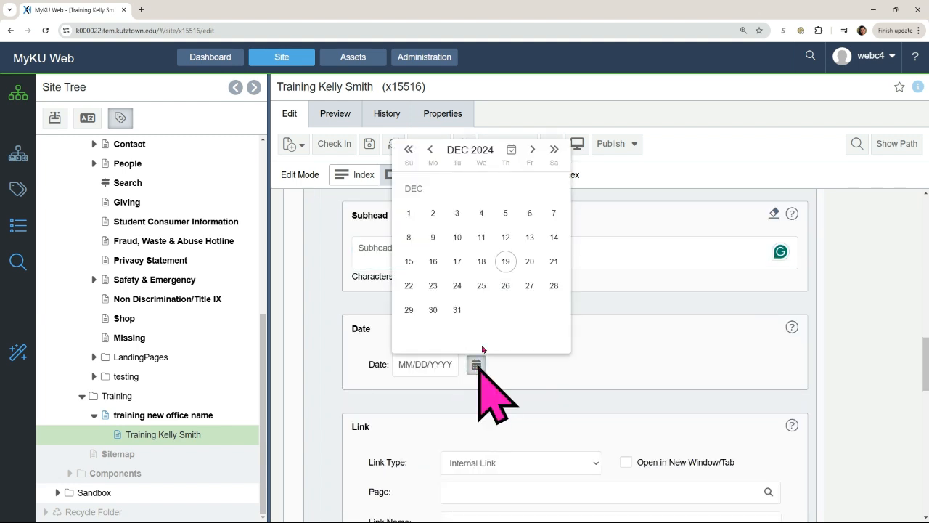
pyautogui.click(528, 285)
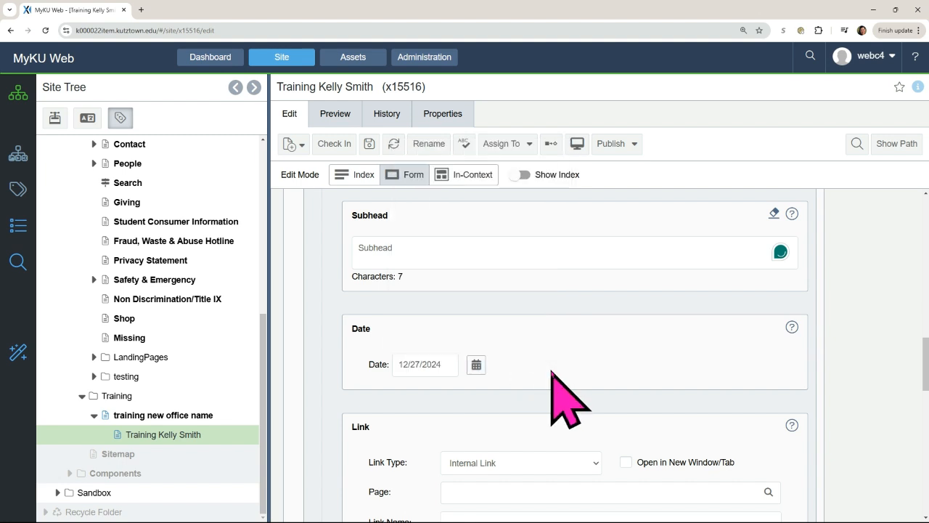
# Step: Choose Internal Link as the slide's link type
pyautogui.scroll(-1, 508, 385)
pyautogui.scroll(-1, 586, 384)
pyautogui.click(571, 320)
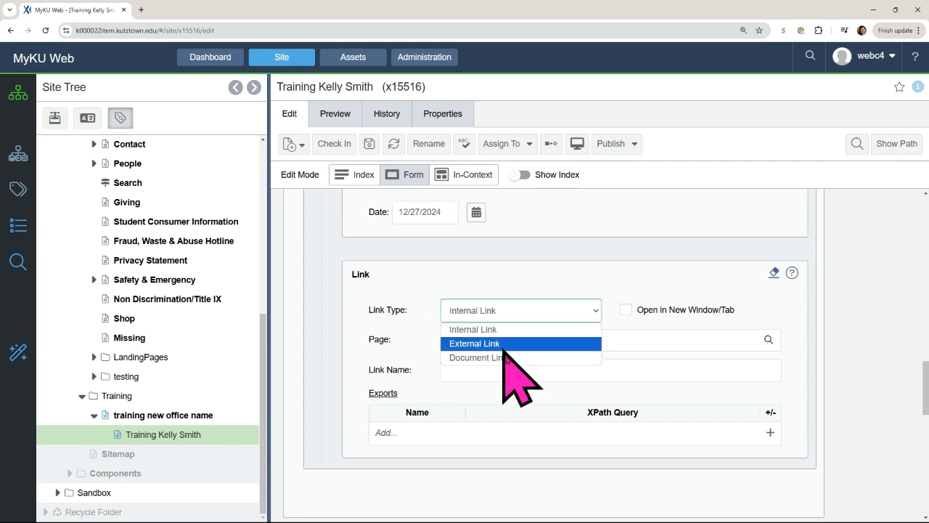
pyautogui.click(479, 329)
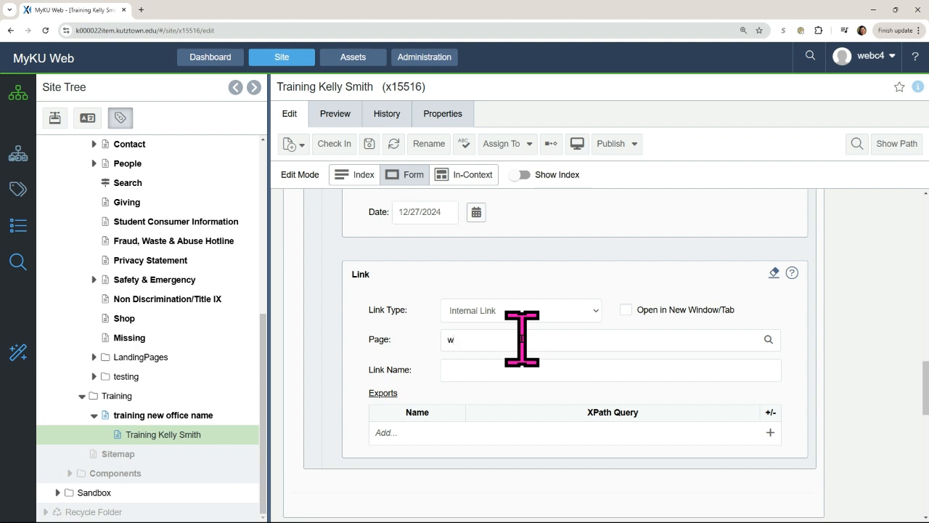
# Step: Try to find the link's target page by searching for "admission", and clear the search text
pyautogui.write('admission')
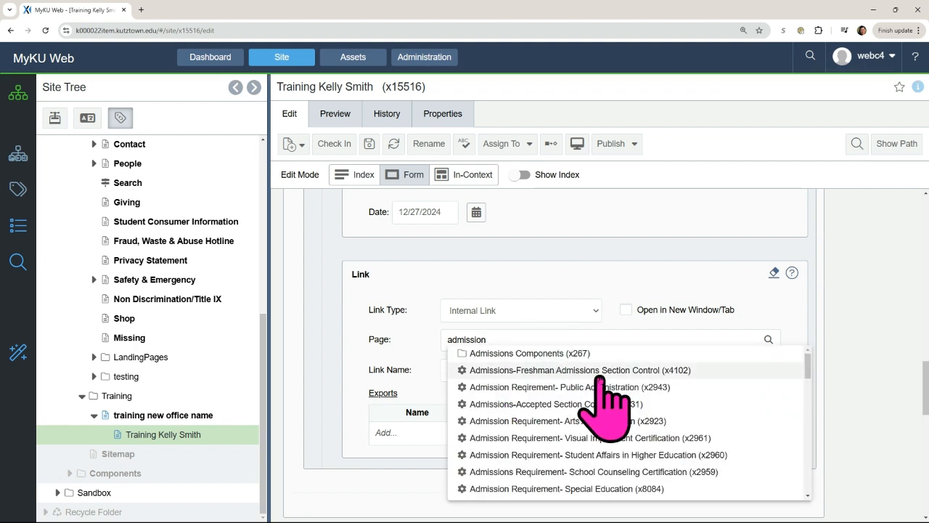
pyautogui.scroll(-2, 570, 398)
pyautogui.scroll(-5, 569, 400)
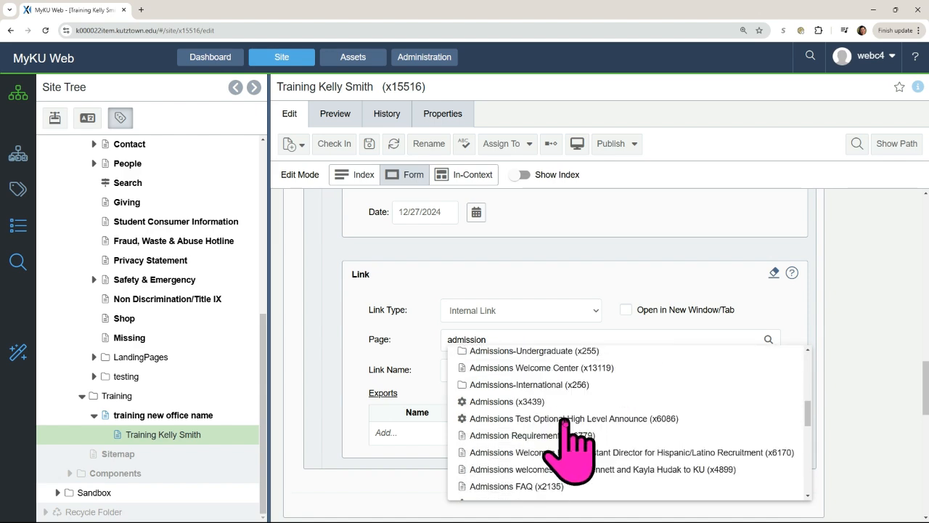
pyautogui.scroll(1, 544, 406)
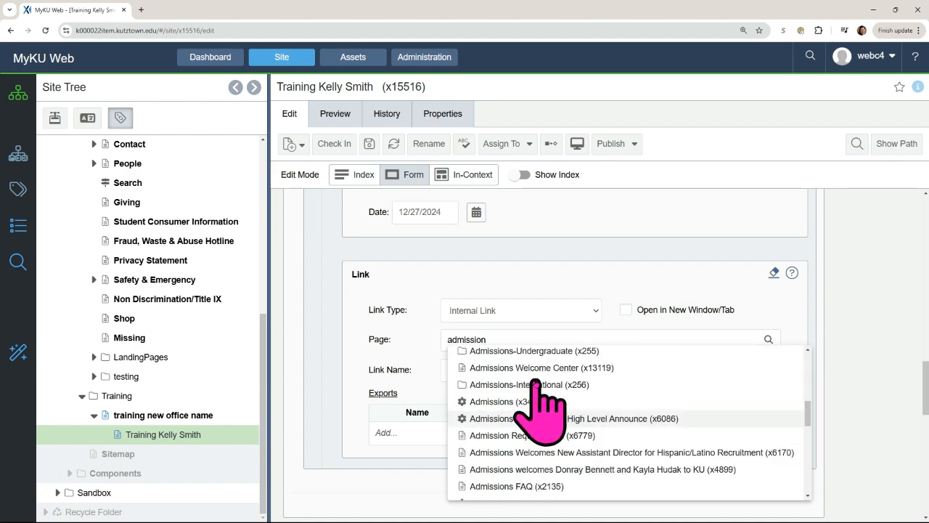
pyautogui.scroll(-5, 537, 384)
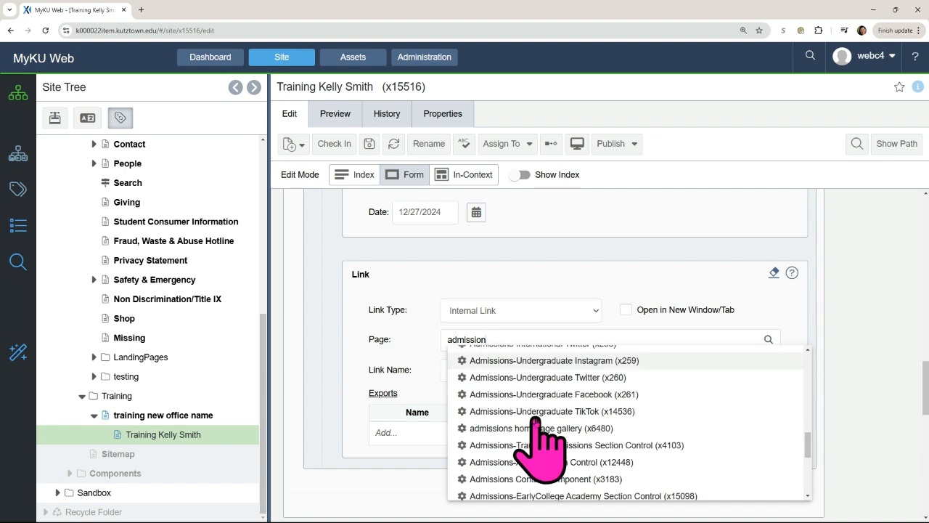
pyautogui.doubleClick(478, 339)
pyautogui.press('BackSpace')
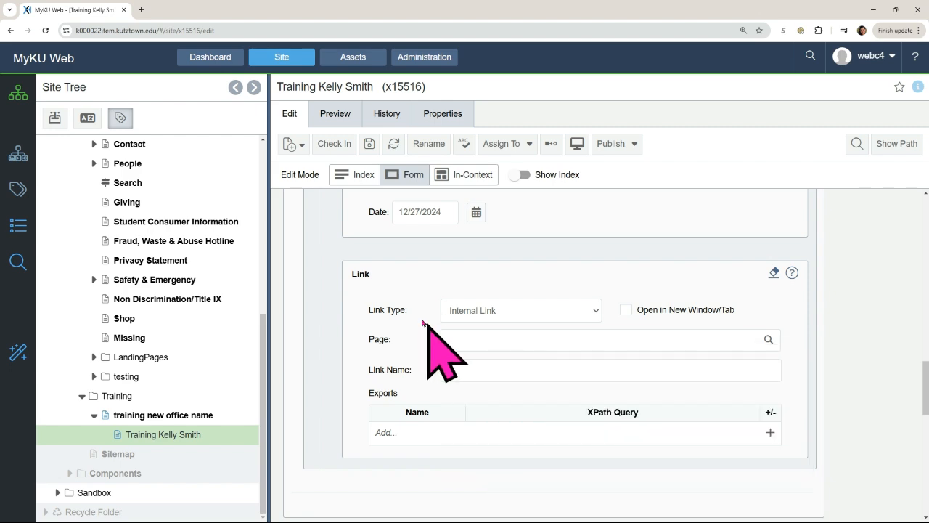
# Step: Look up the Admissions page's ID in the site tree, link the slide to Admissions (x12) and name the link "Apply Online Today"
pyautogui.moveTo(263, 385); pyautogui.dragTo(252, 242)
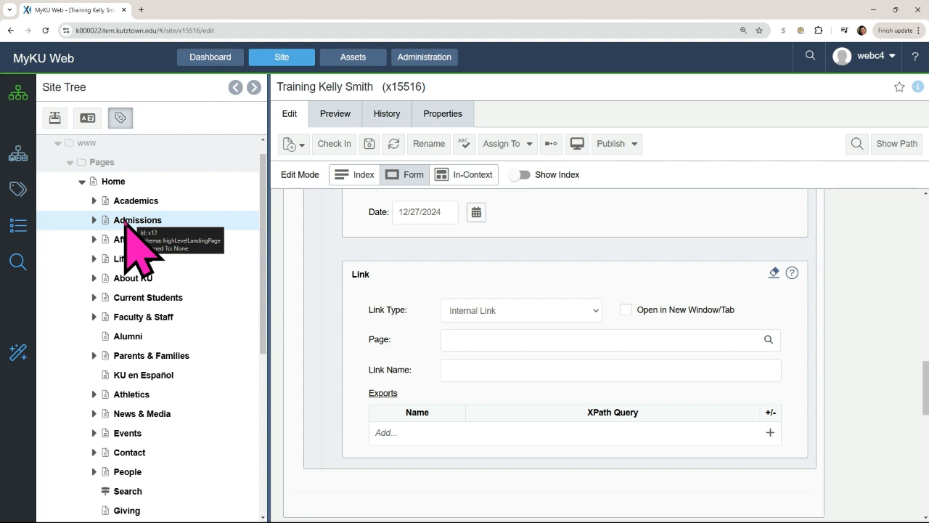
pyautogui.click(496, 336)
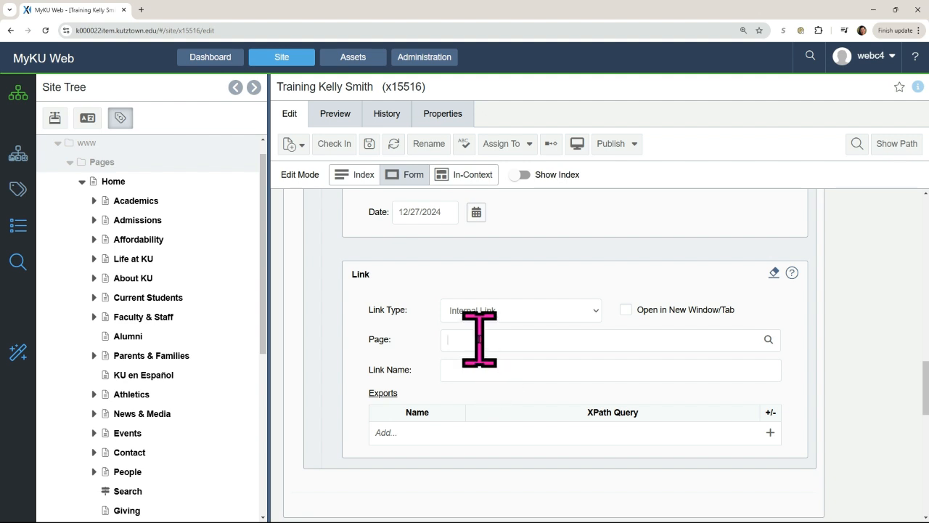
pyautogui.write('x12')
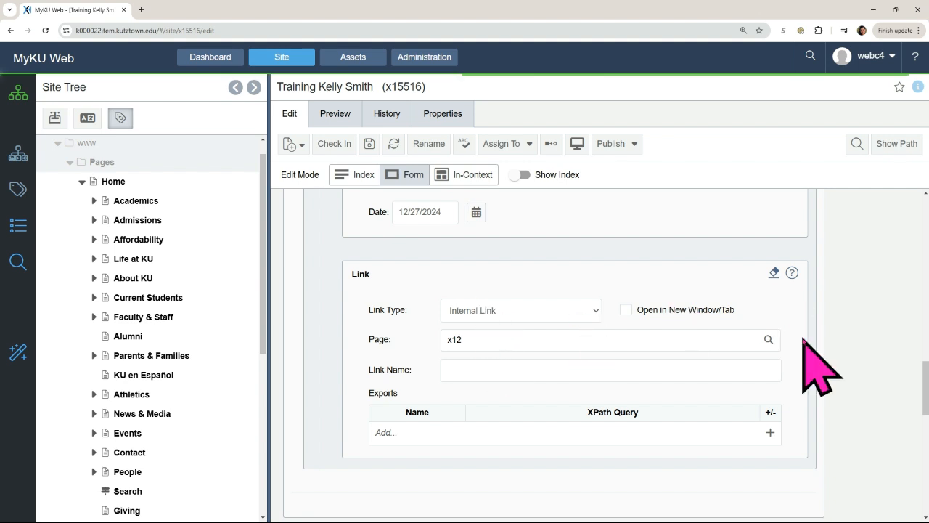
pyautogui.click(768, 339)
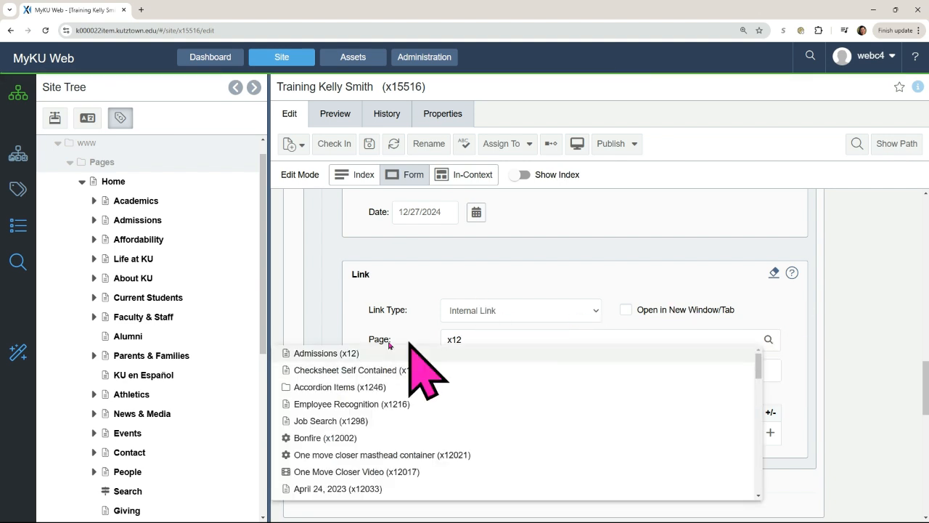
pyautogui.click(327, 353)
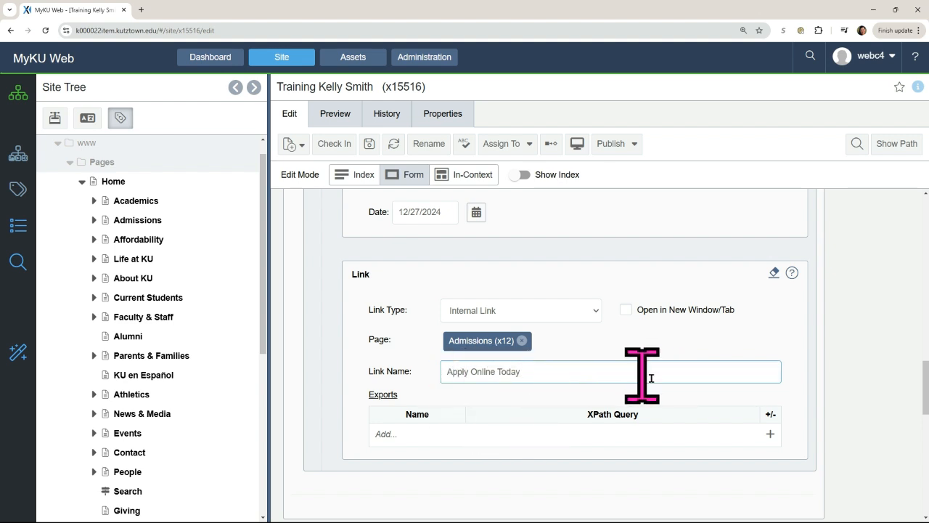
# Step: Save the training page with the completed masthead slide
pyautogui.scroll(1, 546, 375)
pyautogui.scroll(1, 550, 376)
pyautogui.scroll(7, 552, 378)
pyautogui.scroll(10, 551, 377)
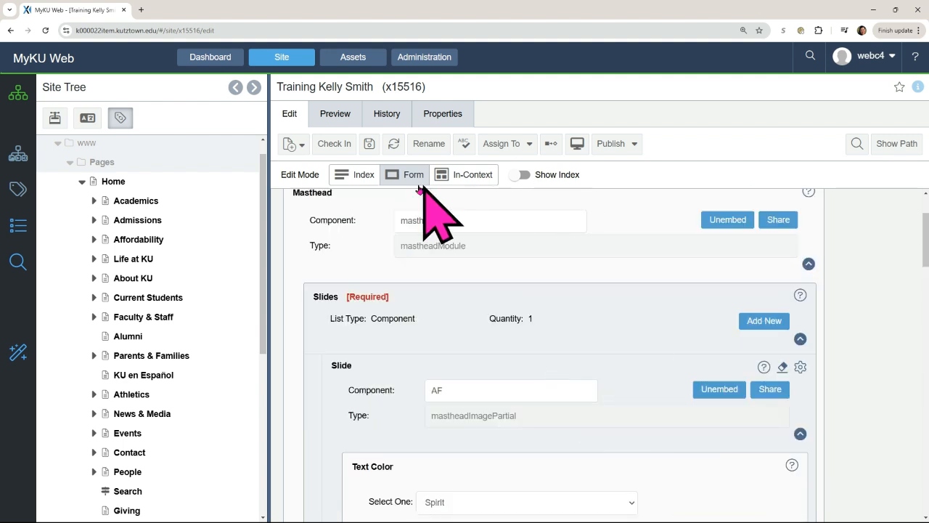
pyautogui.click(368, 143)
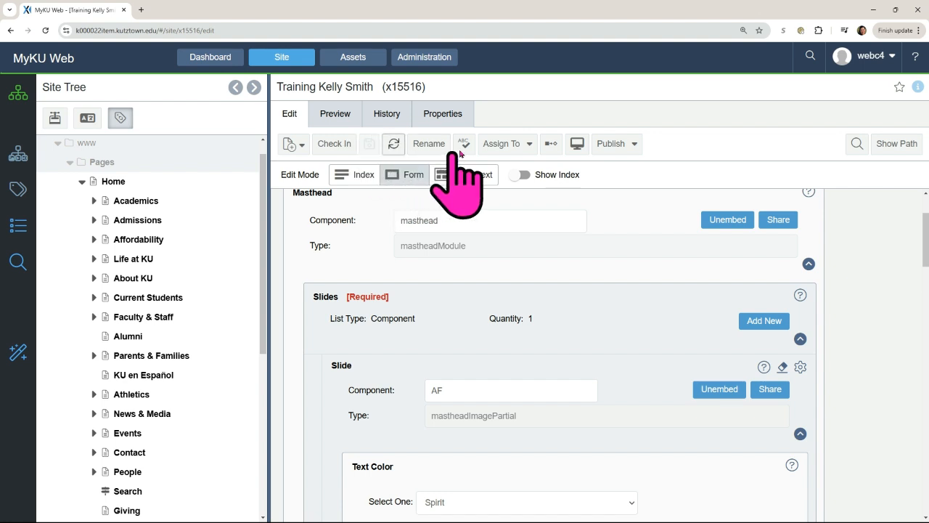
# Step: Preview the page in a separate window, bring the masthead slide into view and maximize the preview
pyautogui.click(577, 145)
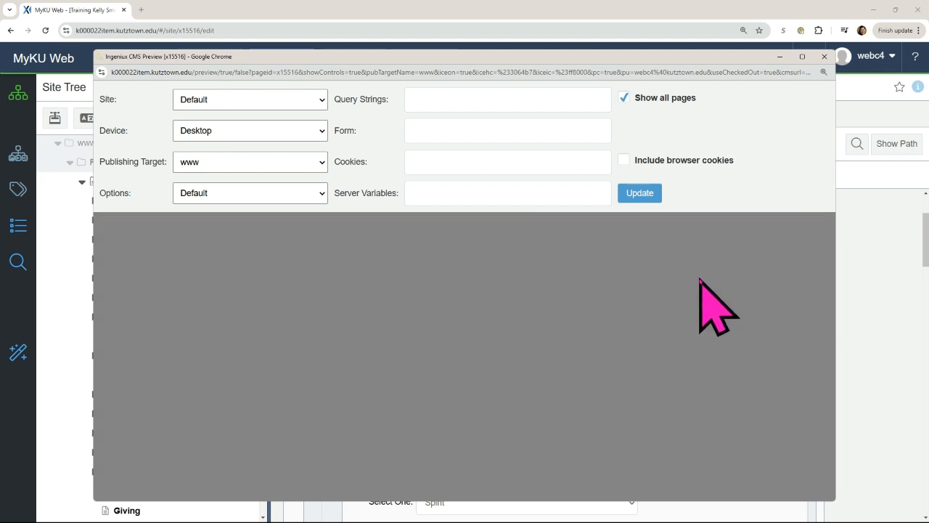
pyautogui.scroll(-3, 693, 305)
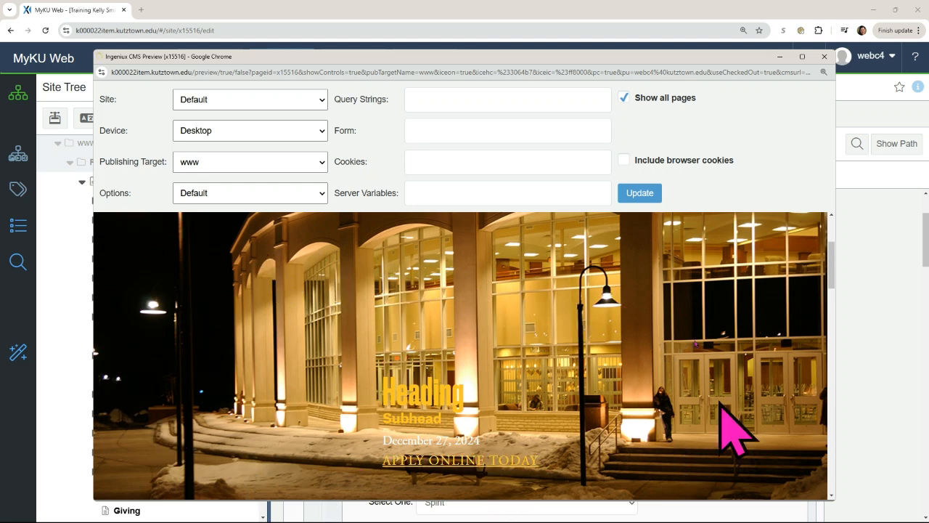
pyautogui.click(803, 57)
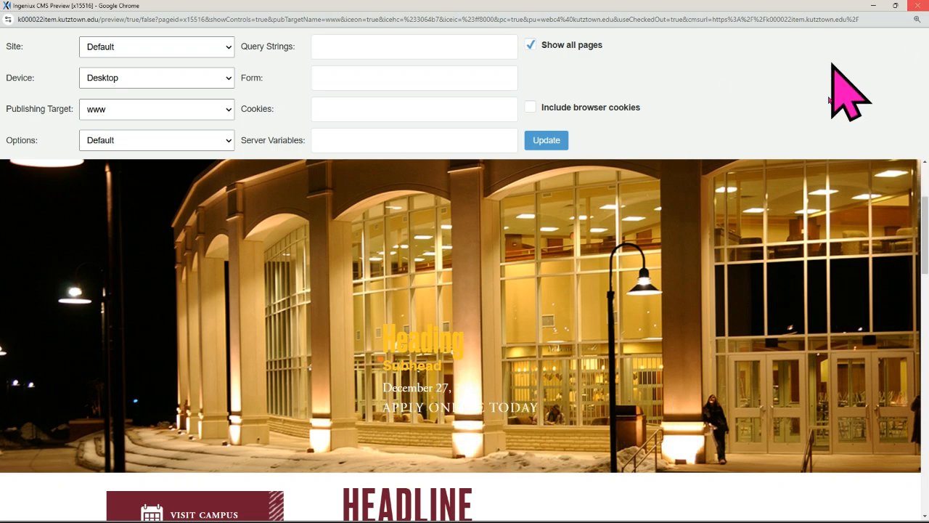
# Step: Restore the preview to a smaller window and vary its width to check how the masthead image and text adapt
pyautogui.click(897, 7)
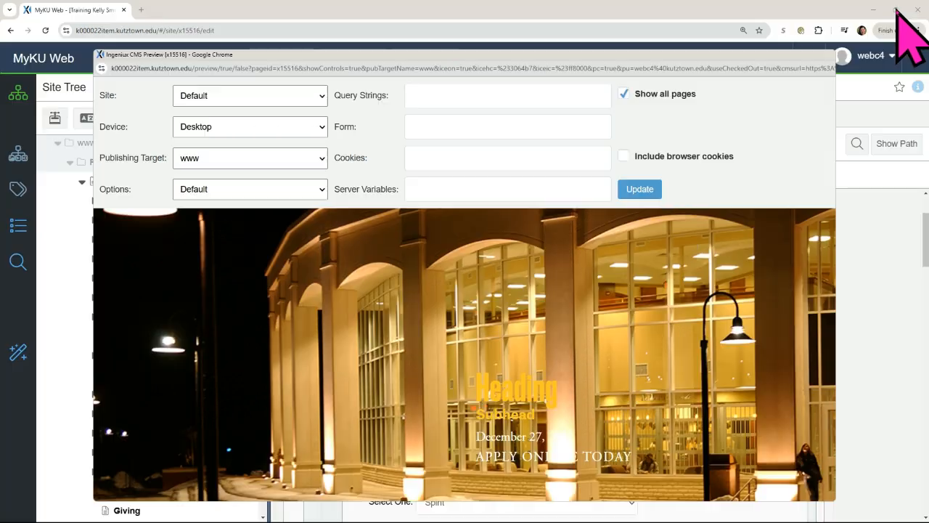
pyautogui.moveTo(704, 61); pyautogui.dragTo(660, 29)
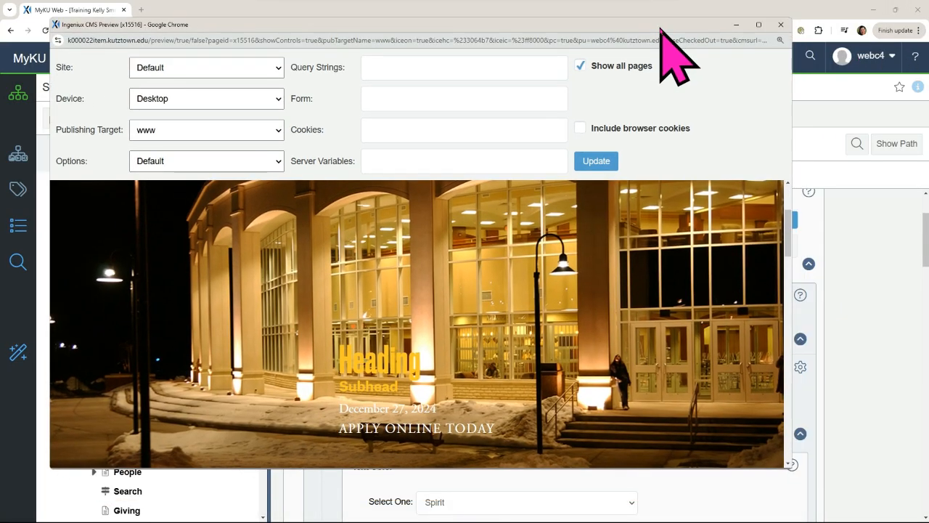
pyautogui.moveTo(792, 164); pyautogui.dragTo(840, 203)
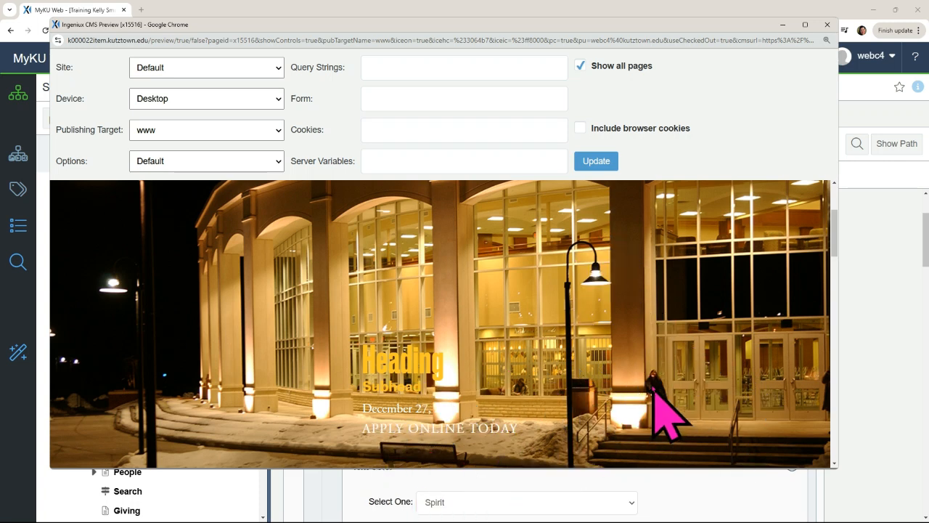
pyautogui.moveTo(839, 281); pyautogui.dragTo(733, 277)
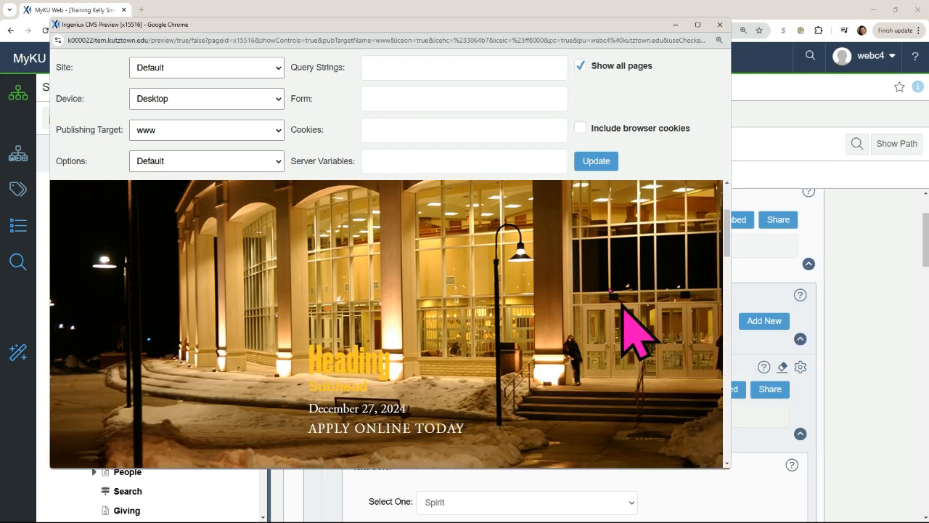
pyautogui.moveTo(729, 236)
pyautogui.mouseDown()
pyautogui.moveTo(728, 216)
pyautogui.moveTo(729, 246)
pyautogui.mouseUp()
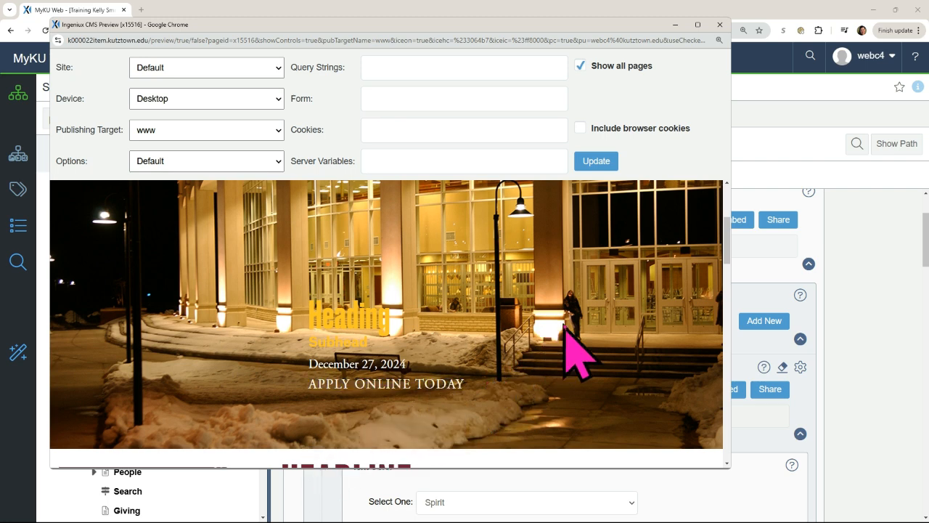
pyautogui.scroll(3, 728, 234)
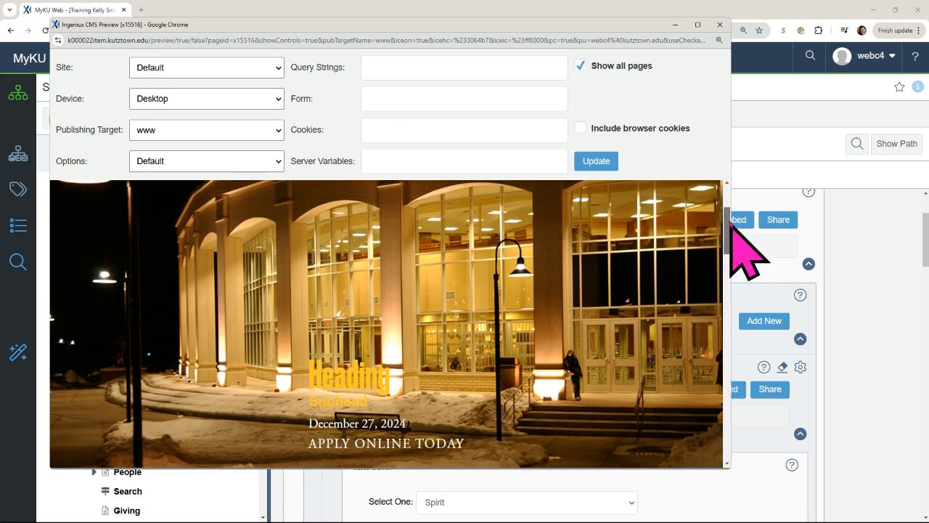
# Step: Maximize the preview again, examine the masthead's image, text placement and surrounding page content, and close the preview
pyautogui.click(697, 24)
pyautogui.scroll(-2, 715, 283)
pyautogui.scroll(-2, 719, 290)
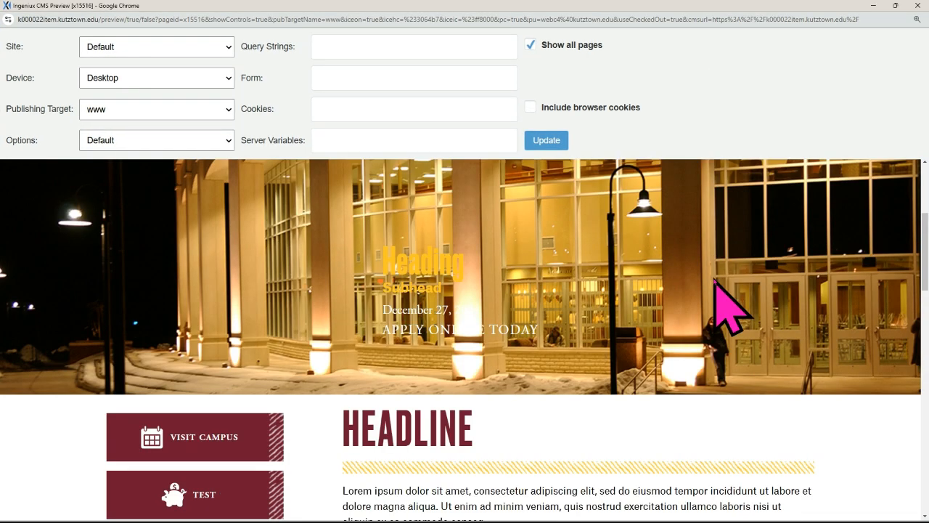
pyautogui.scroll(1, 726, 309)
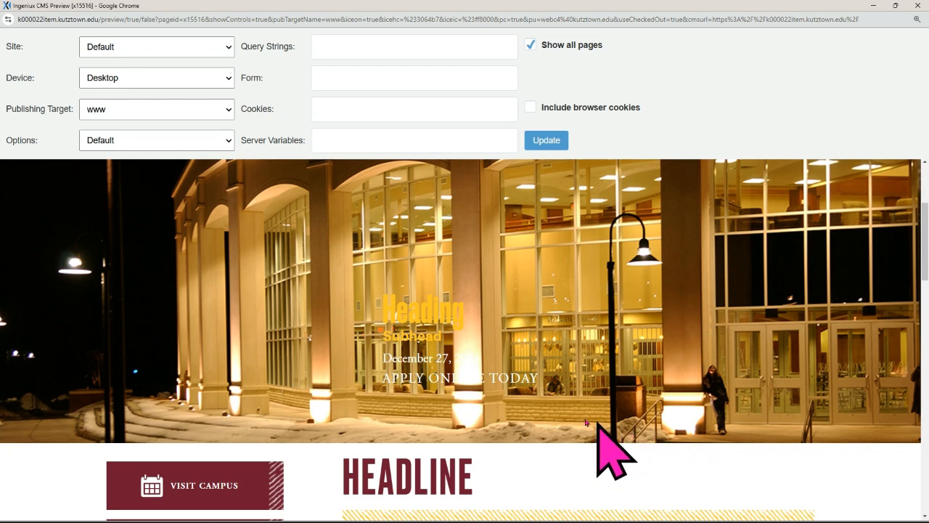
pyautogui.scroll(1, 603, 396)
pyautogui.scroll(2, 610, 378)
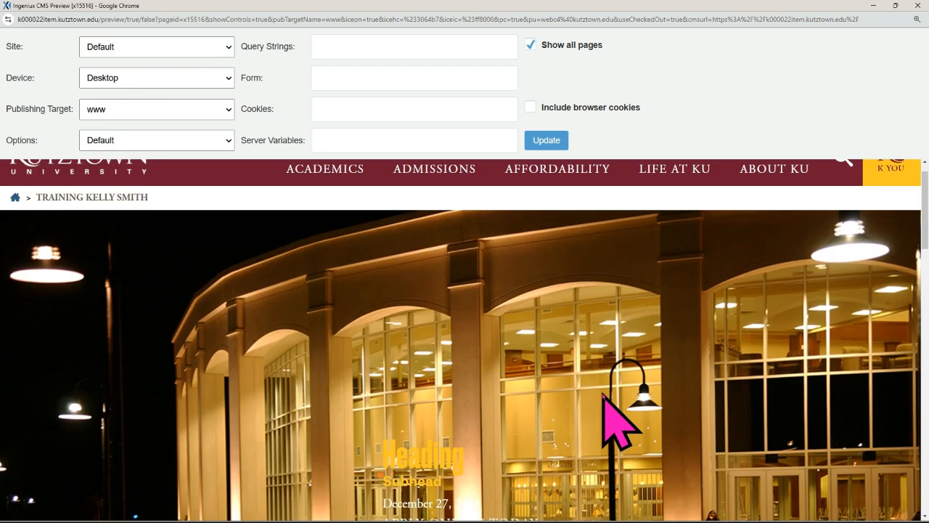
pyautogui.scroll(-1, 615, 367)
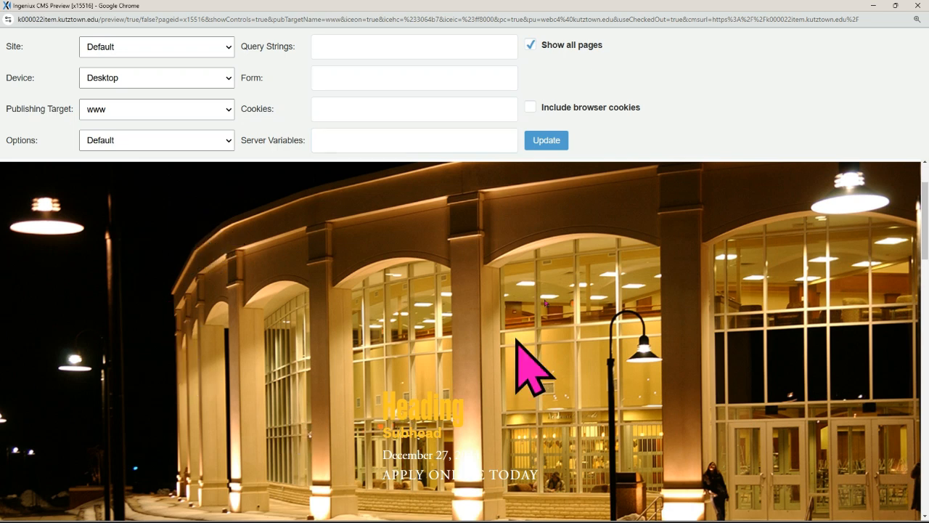
pyautogui.scroll(-1, 494, 282)
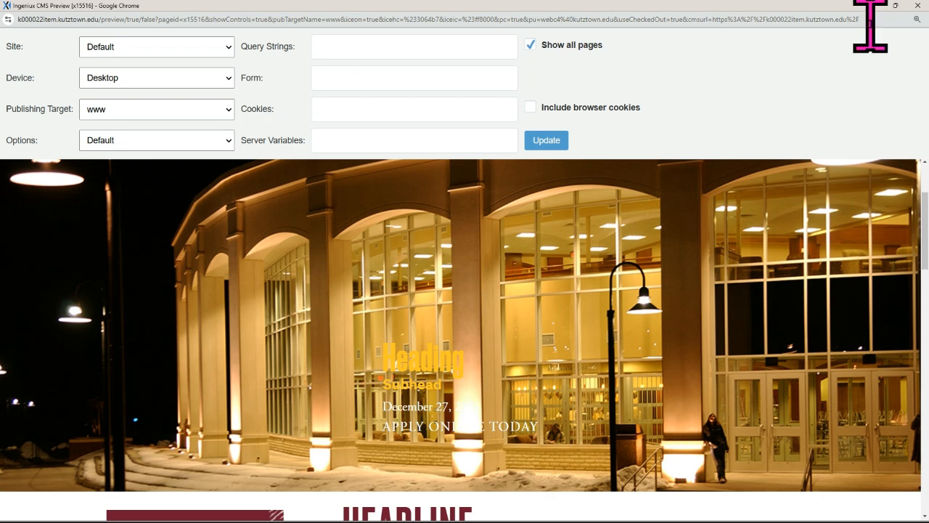
pyautogui.click(918, 5)
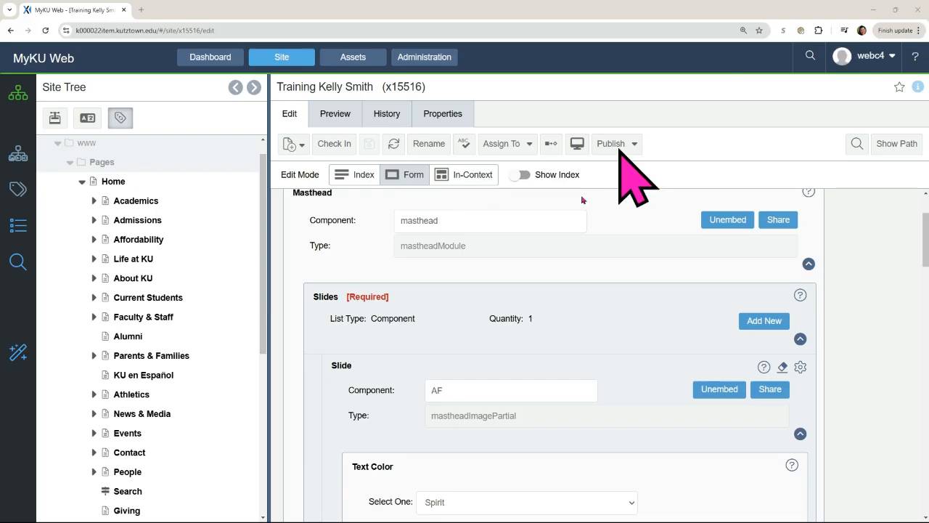